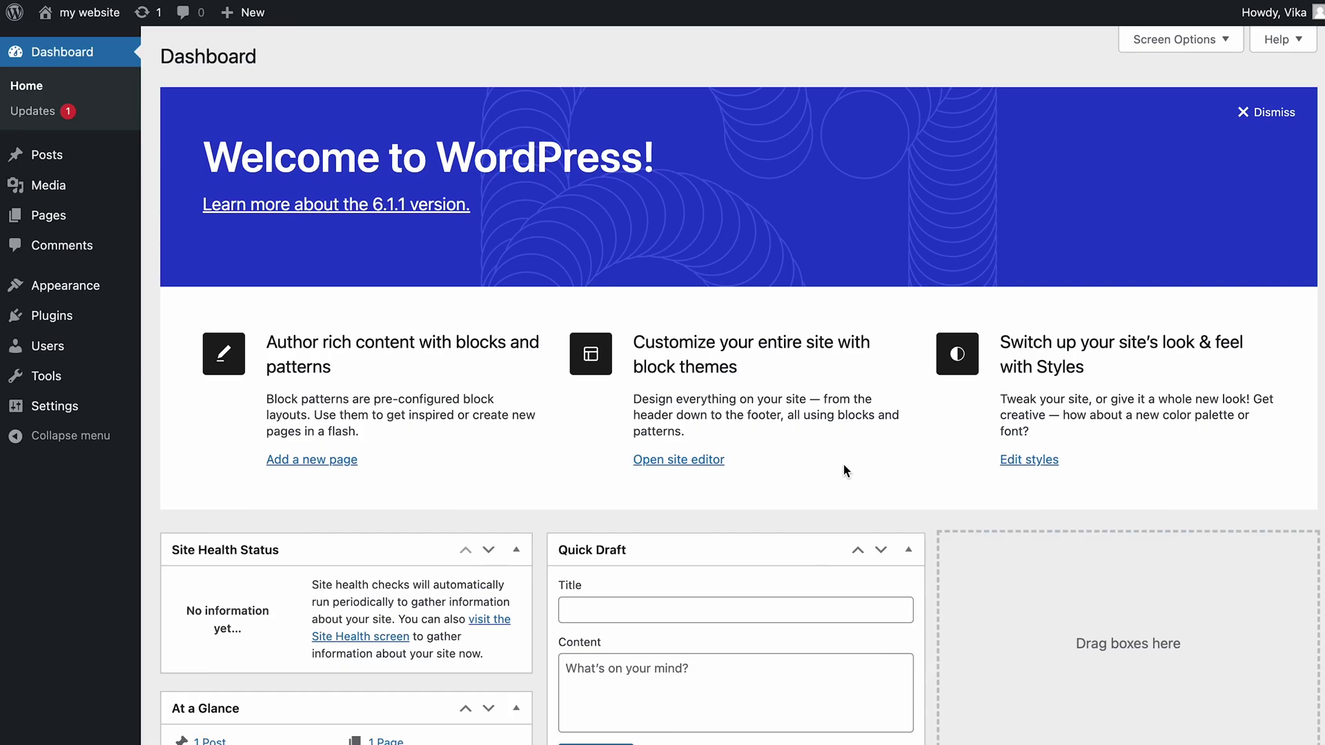
Open Editor (beta) from the Appearance menu to show the Home template in the site editor.
mouse_move(89, 286)
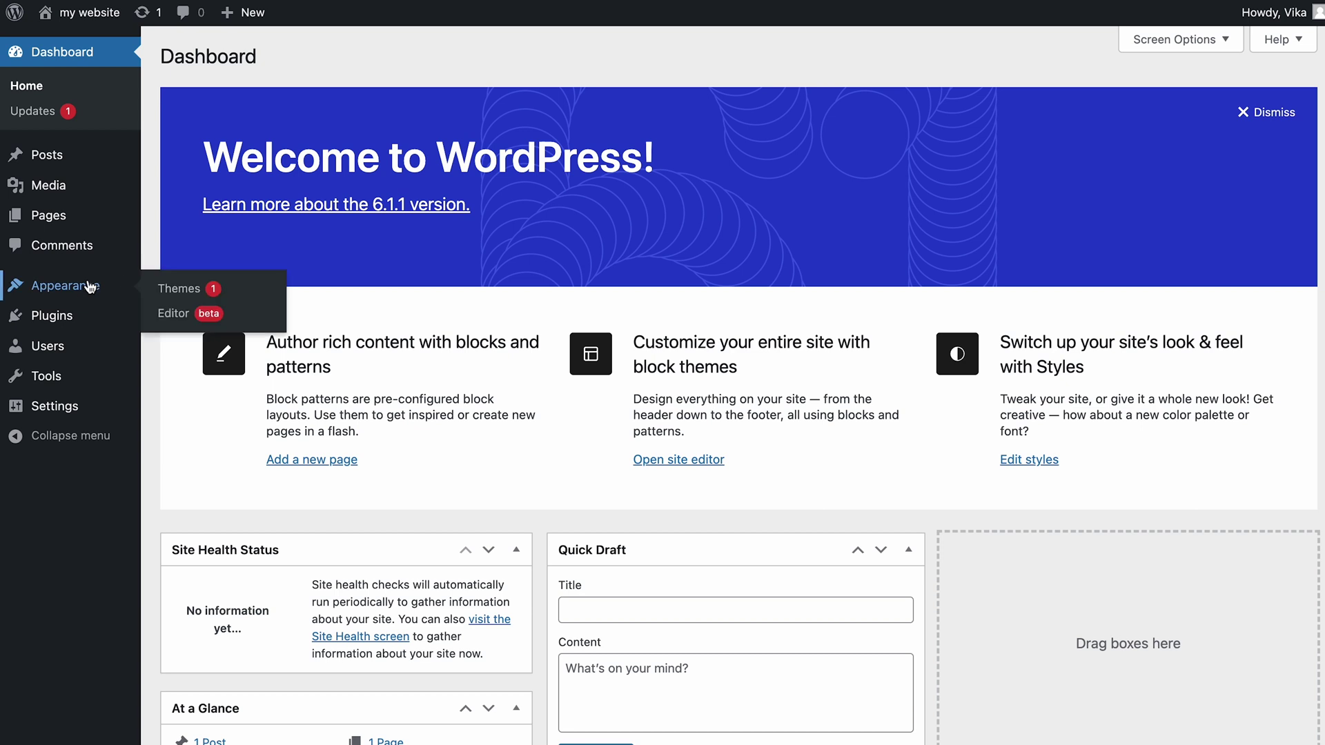
click(177, 315)
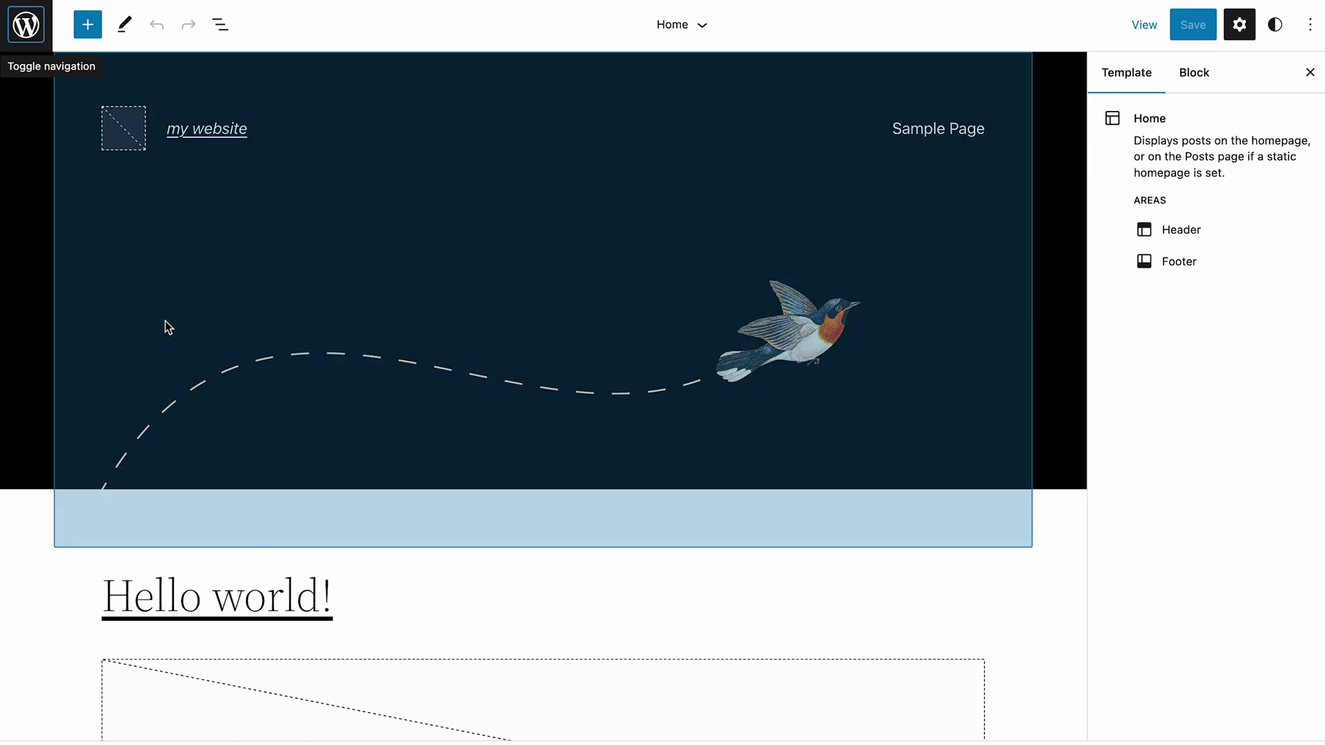
Make the header's bird image full width and transform it into a Cover block.
click(165, 321)
click(165, 321)
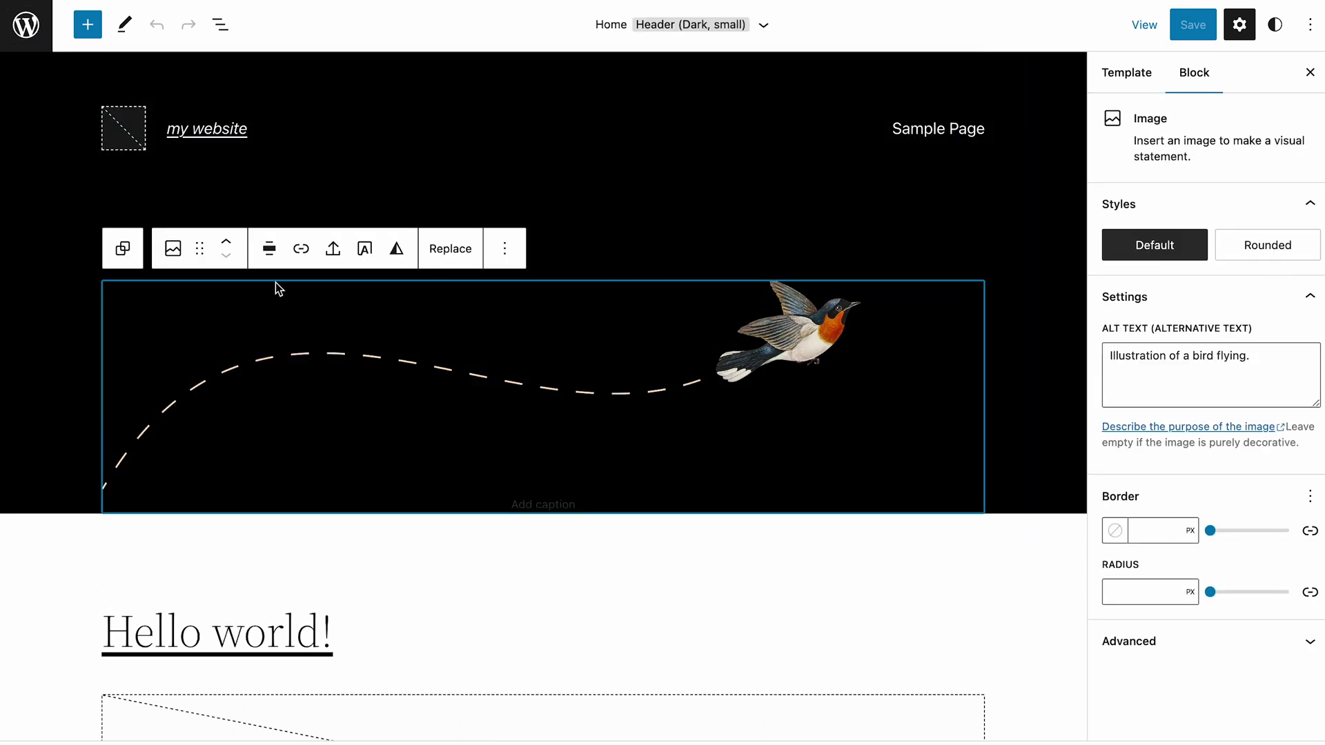
click(271, 252)
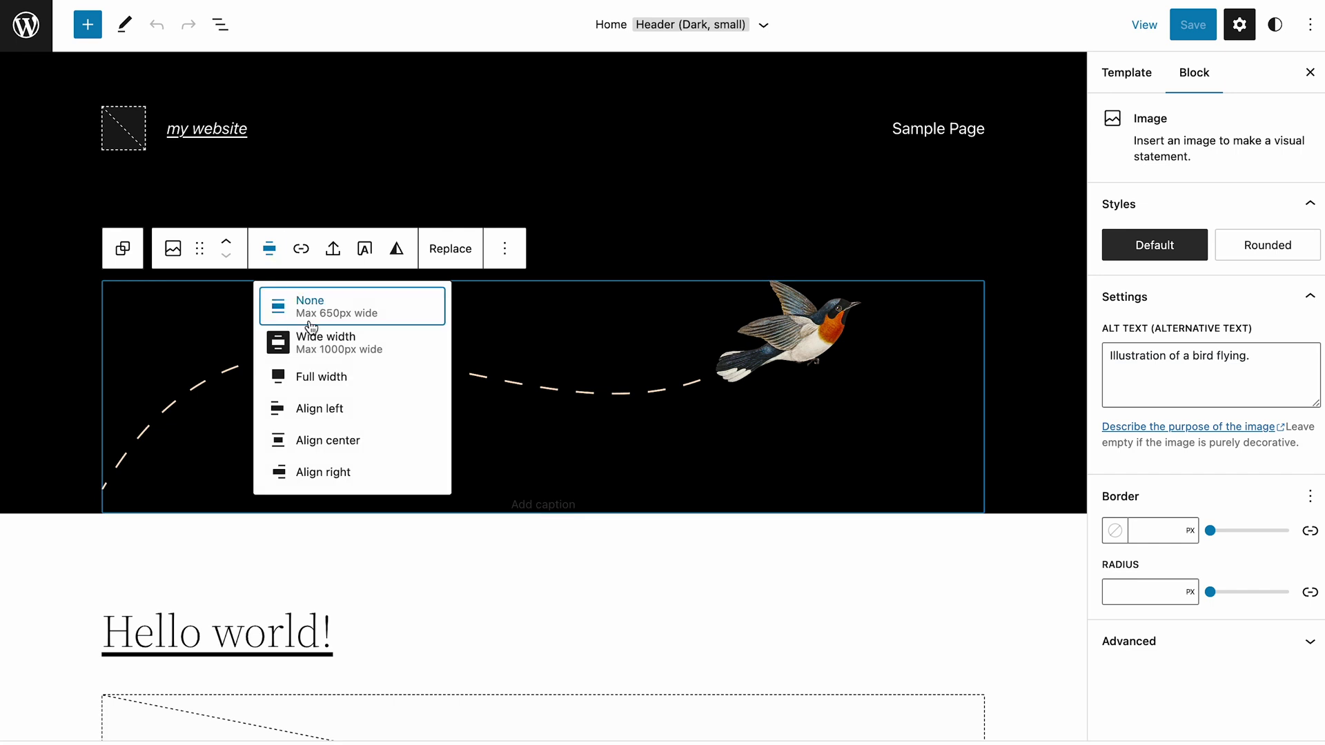
click(334, 384)
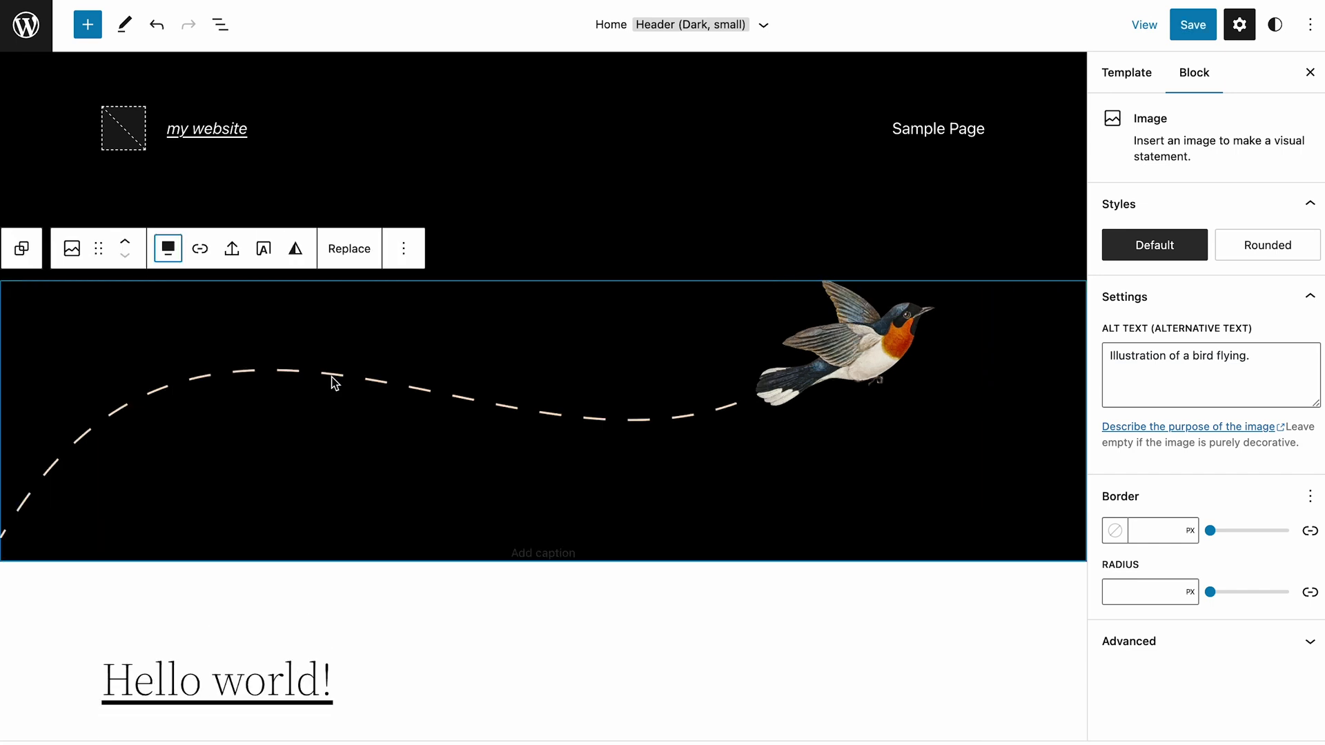
click(265, 254)
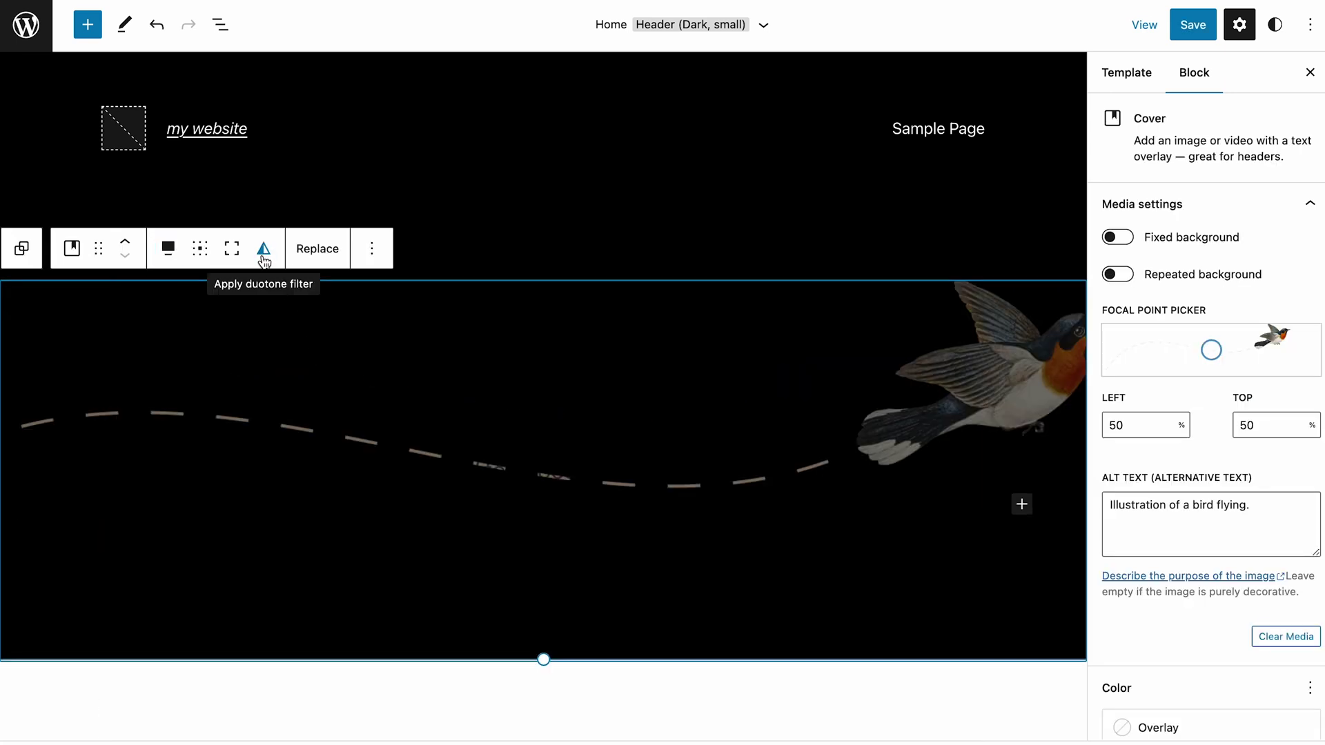
Write 'Hello world!' in the cover's paragraph and give it a white highlight colour.
click(291, 473)
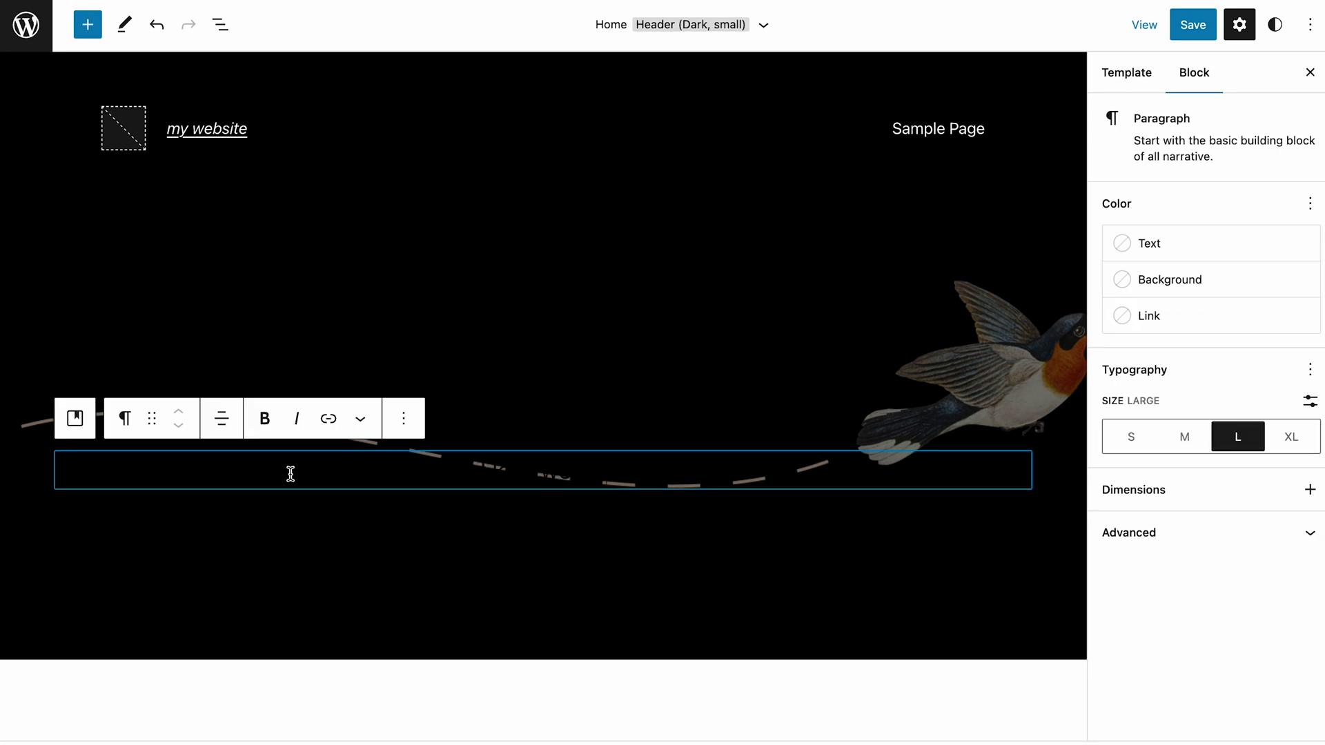
text(Hello world!)
key(ctrl+a)
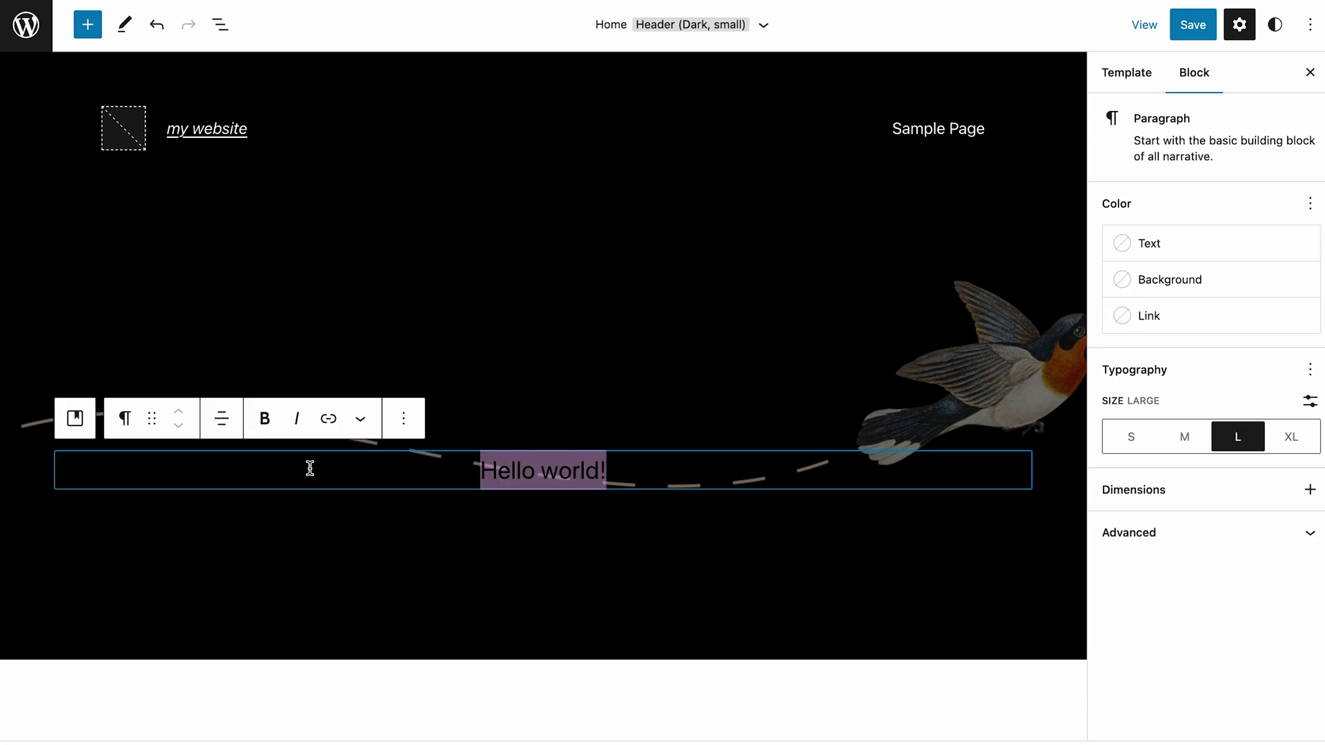
click(359, 421)
click(386, 472)
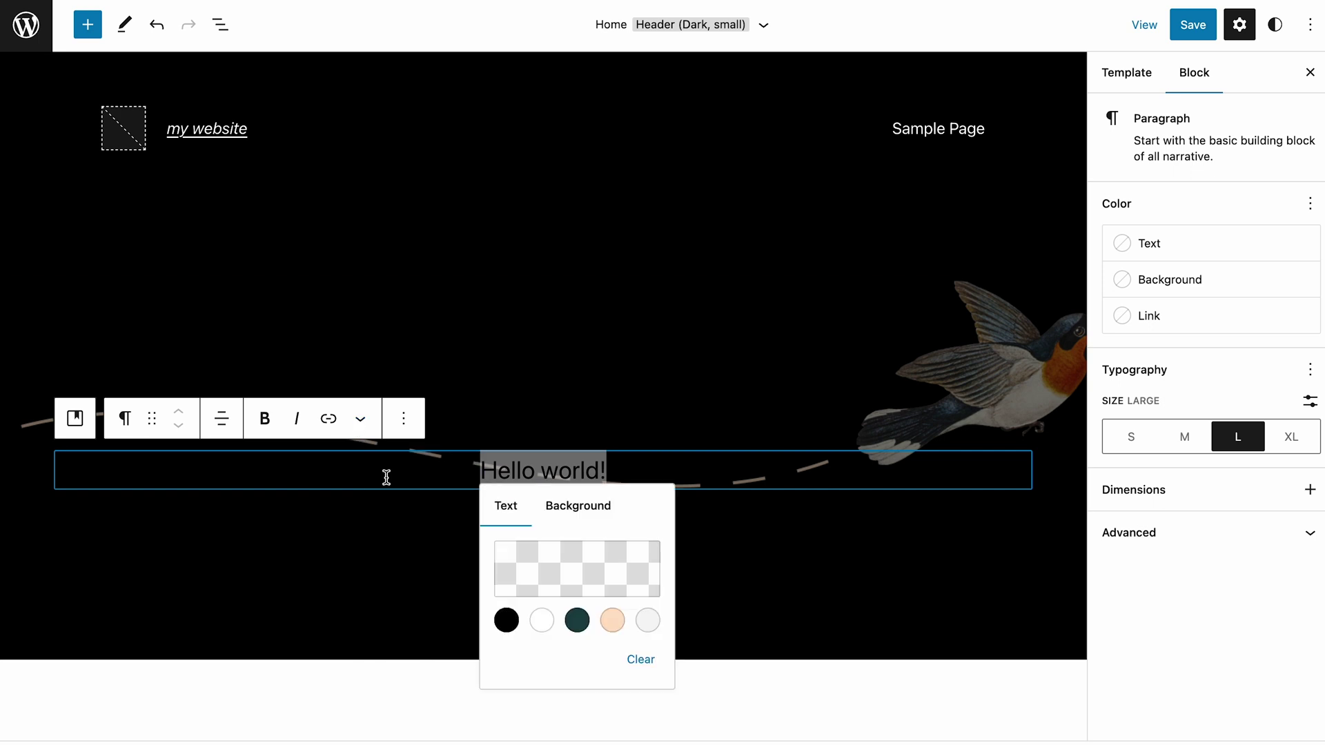
click(545, 624)
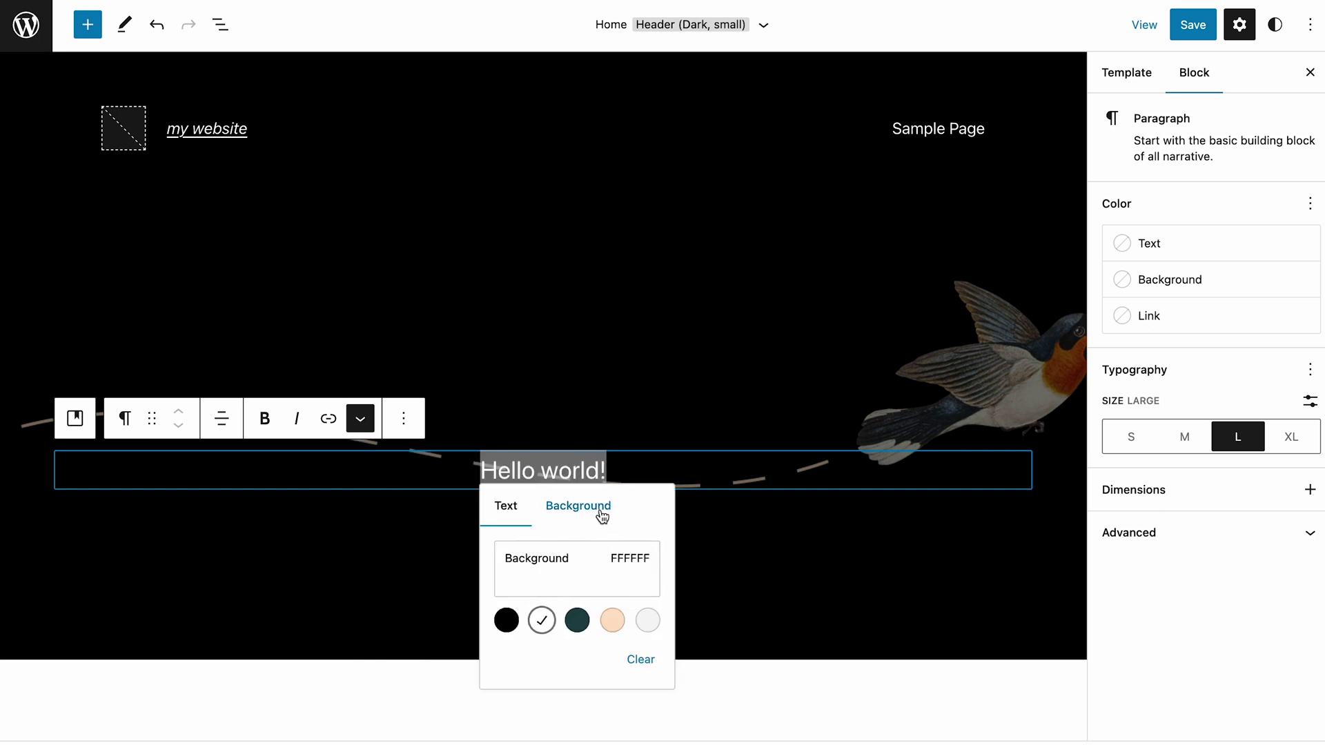
click(766, 542)
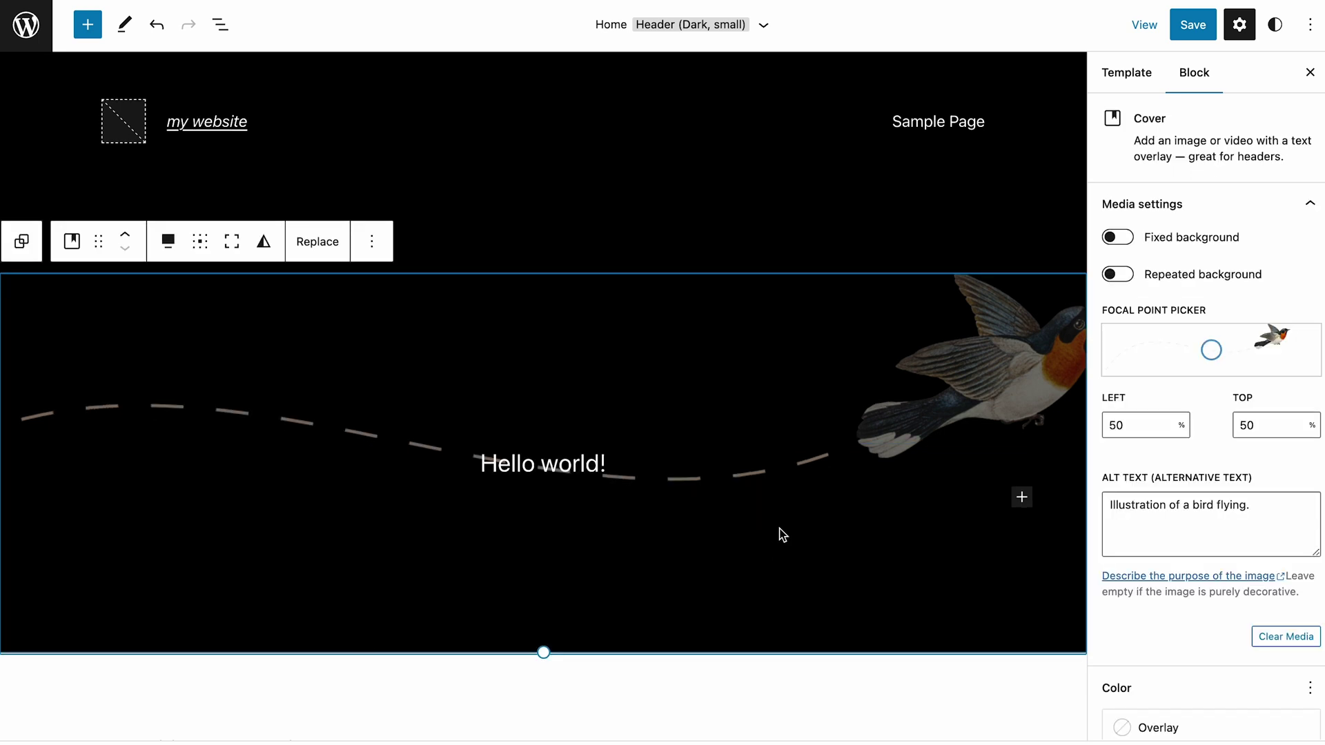
Set the 'my website' site title to the small (S) font size.
click(283, 165)
click(222, 124)
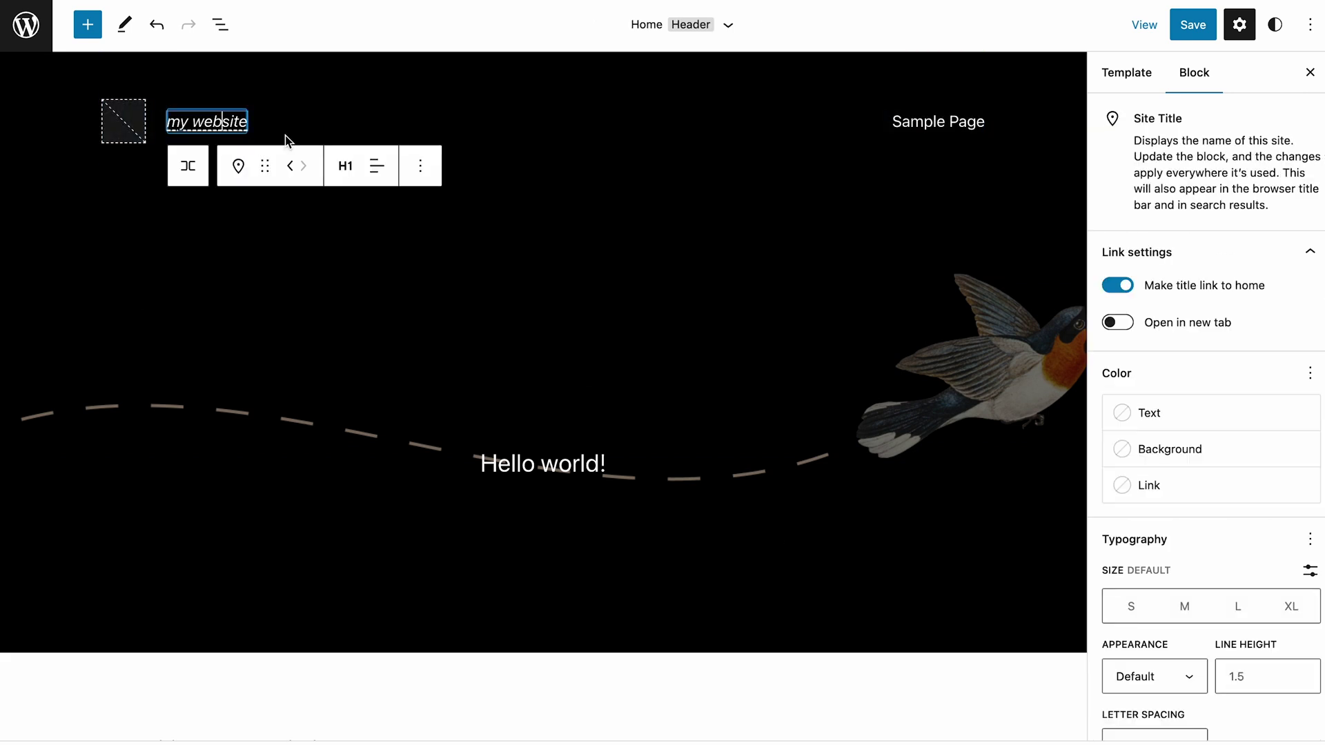
click(1235, 611)
click(1184, 611)
click(1131, 608)
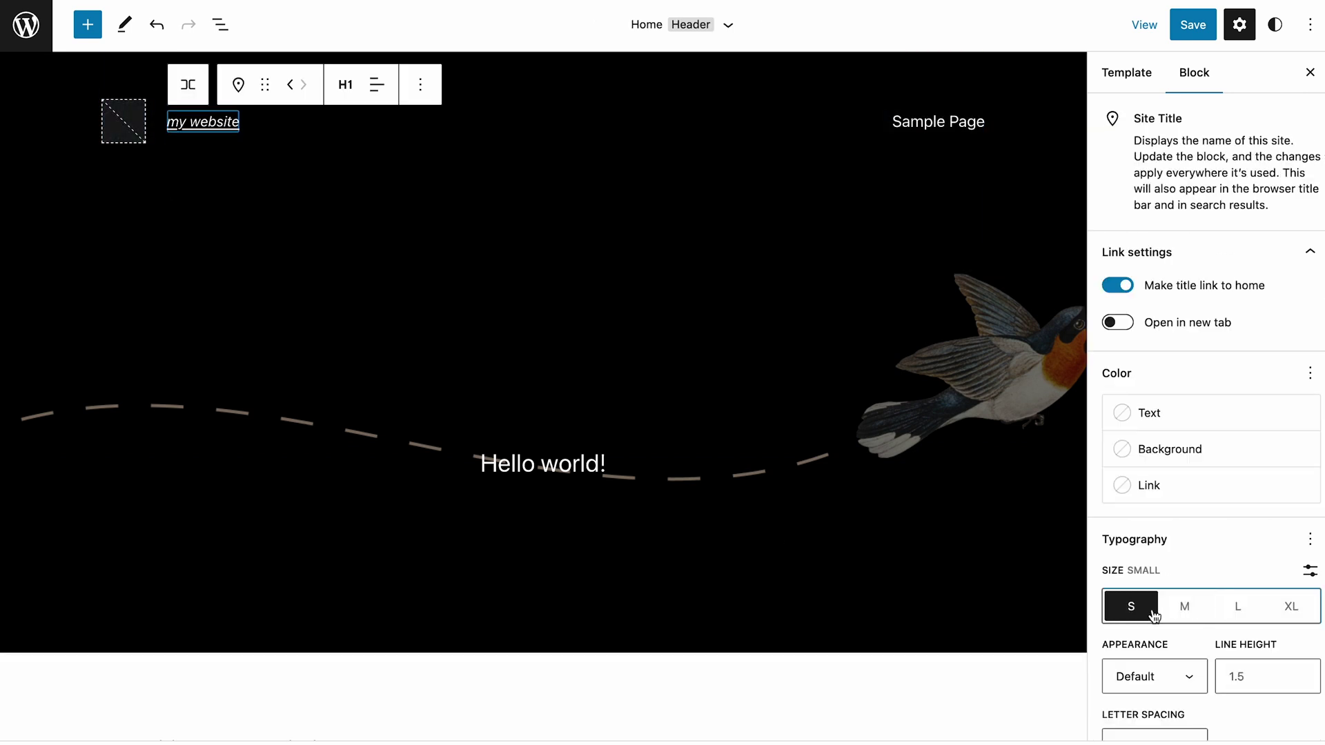
Move the title-and-menu row below the bird cover, leaving its border width unchanged.
click(623, 229)
scroll(1201, 559, down, 10)
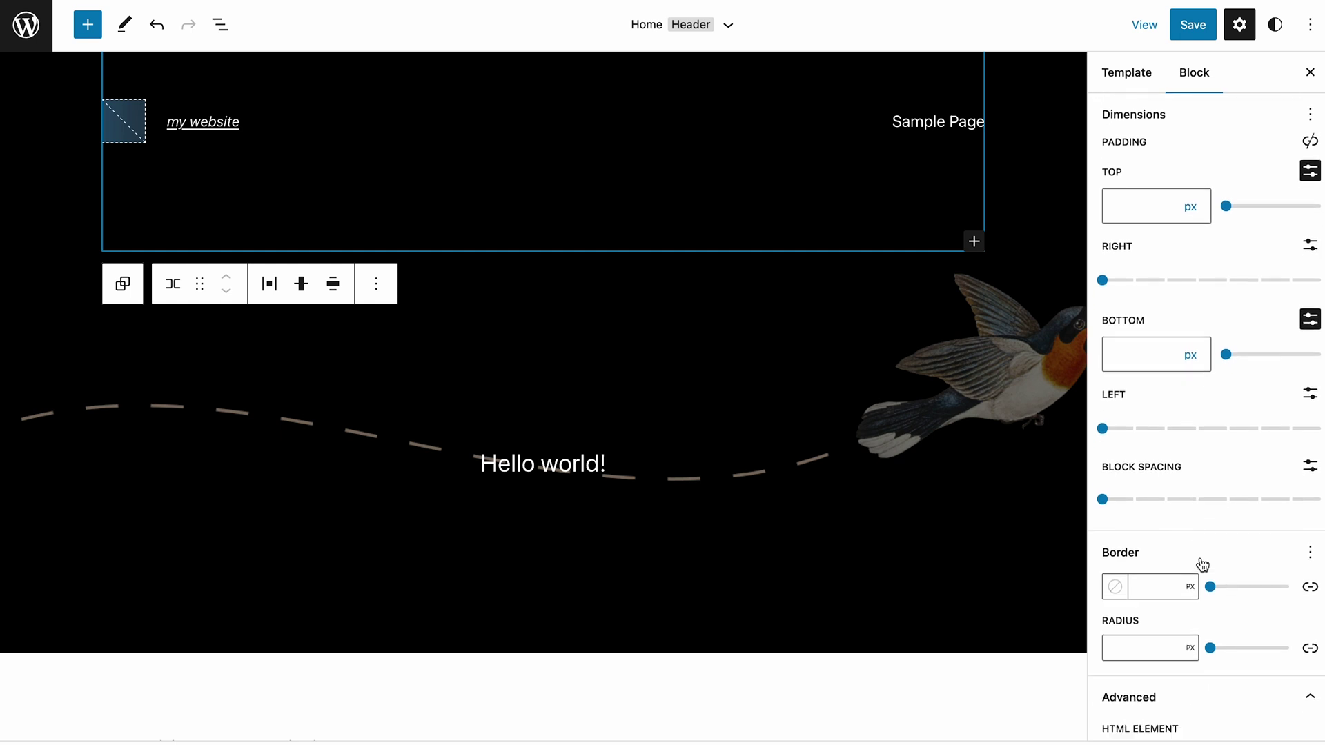
drag(1212, 467, 1184, 472)
scroll(1188, 446, up, 8)
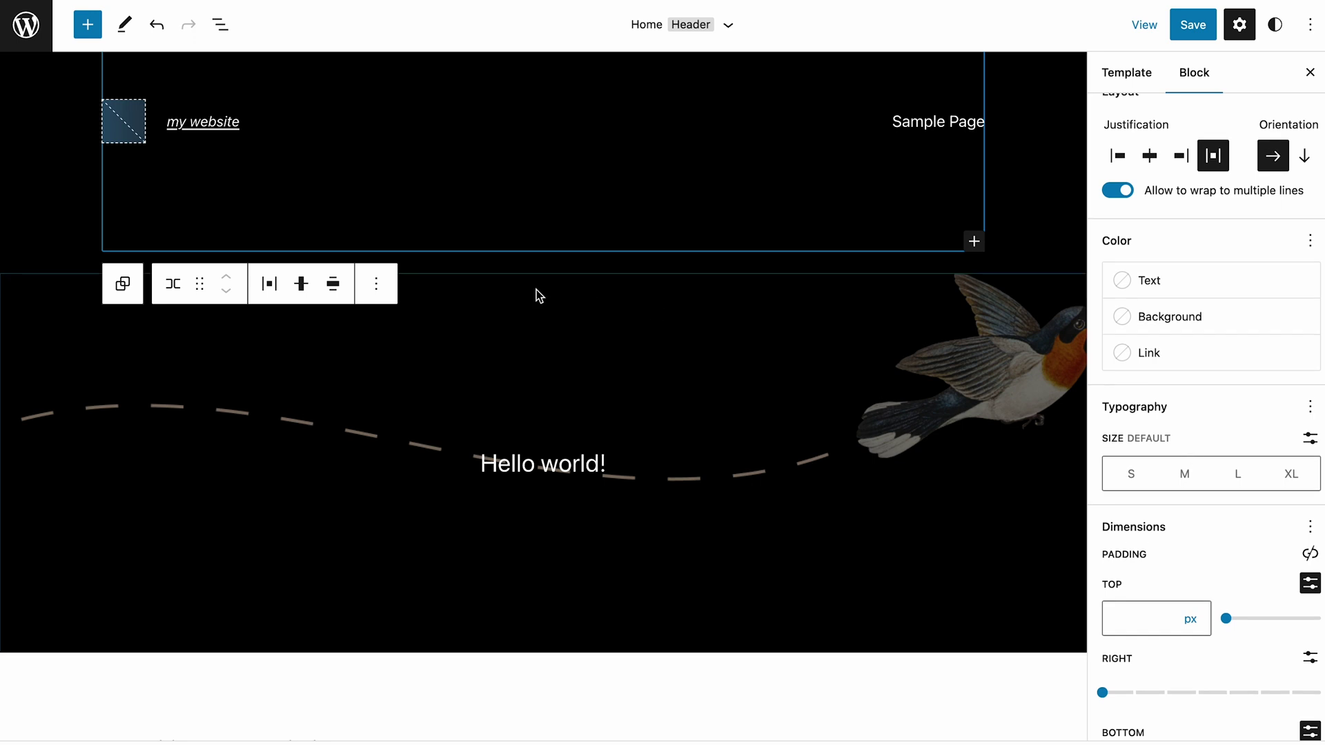
drag(199, 291, 869, 625)
scroll(869, 626, down, 5)
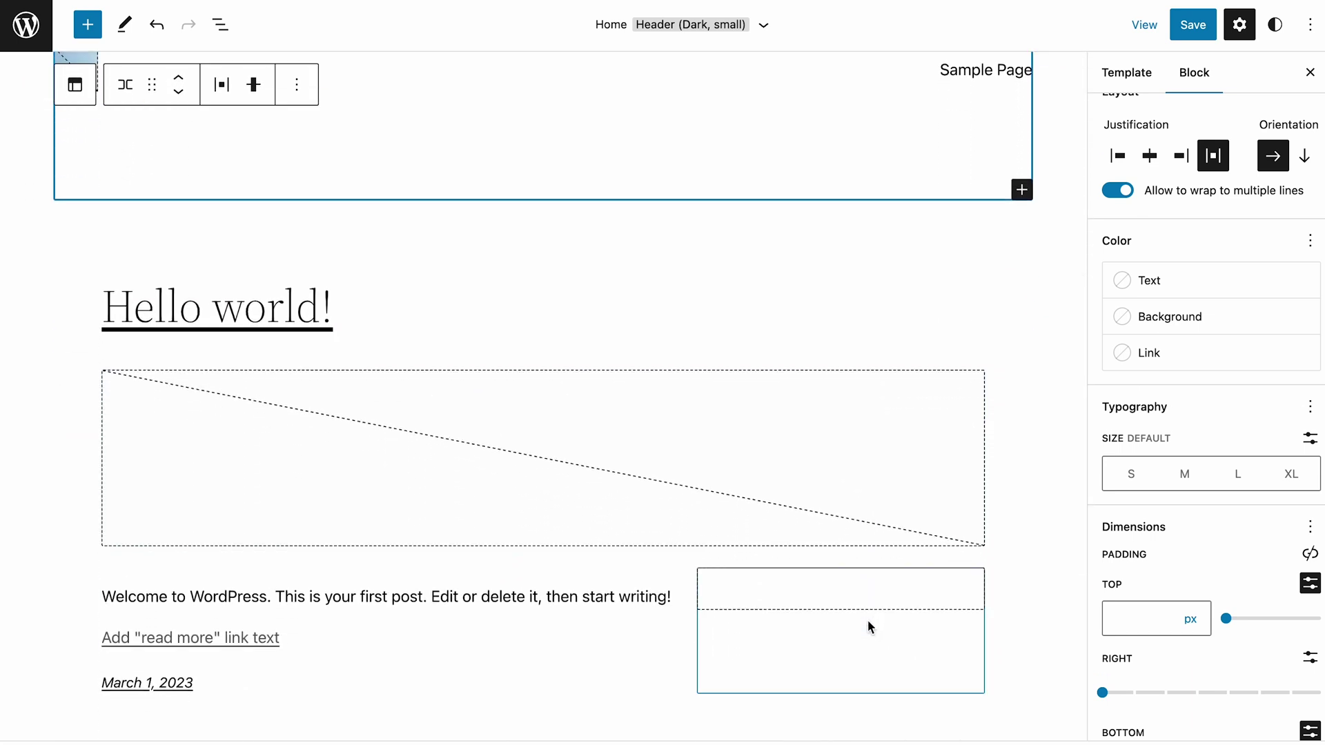
click(1050, 580)
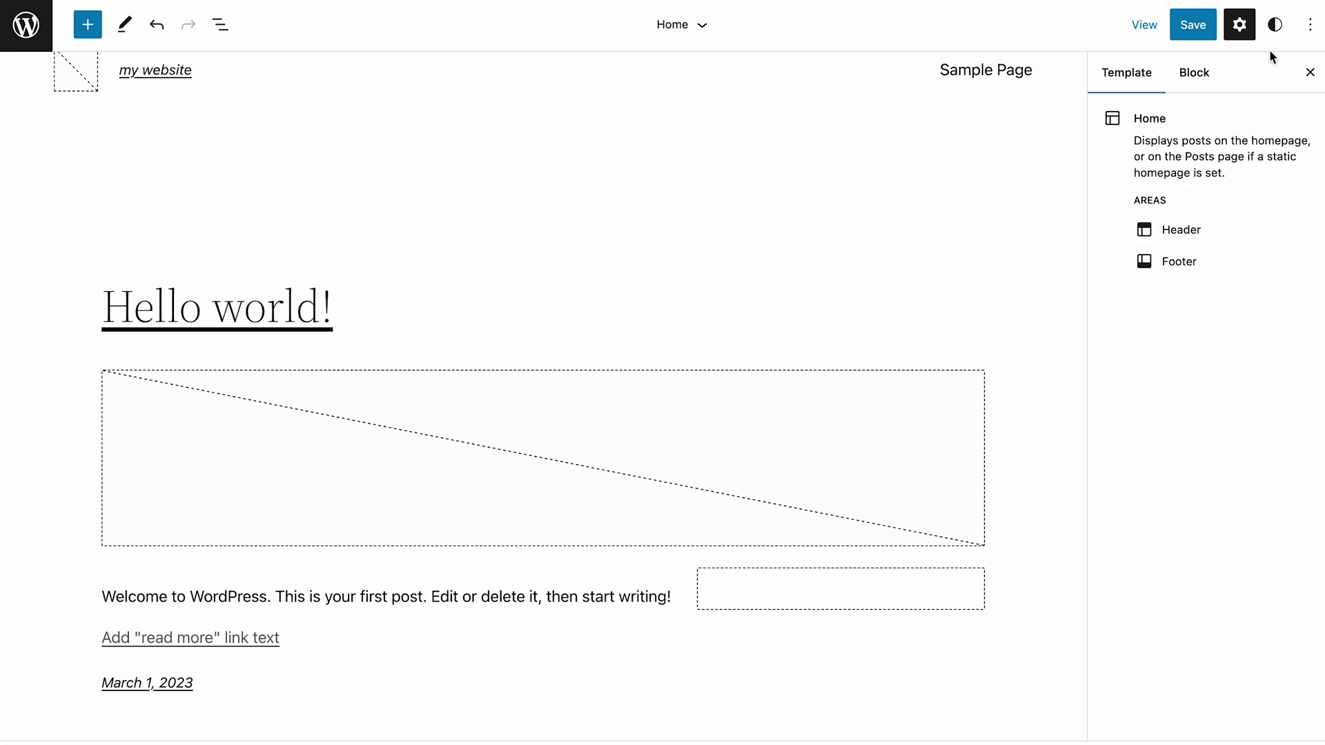
Add an empty Paragraph block below the post's image placeholder.
click(1275, 24)
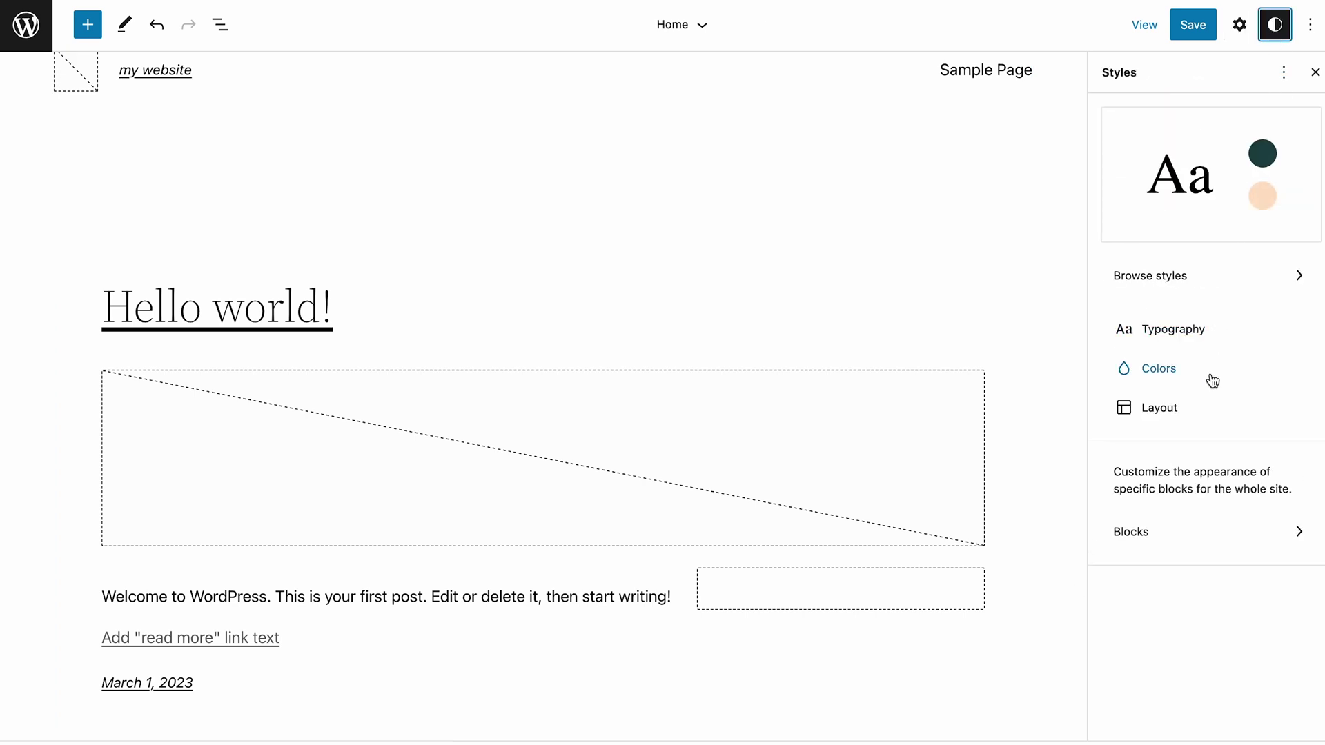
click(85, 31)
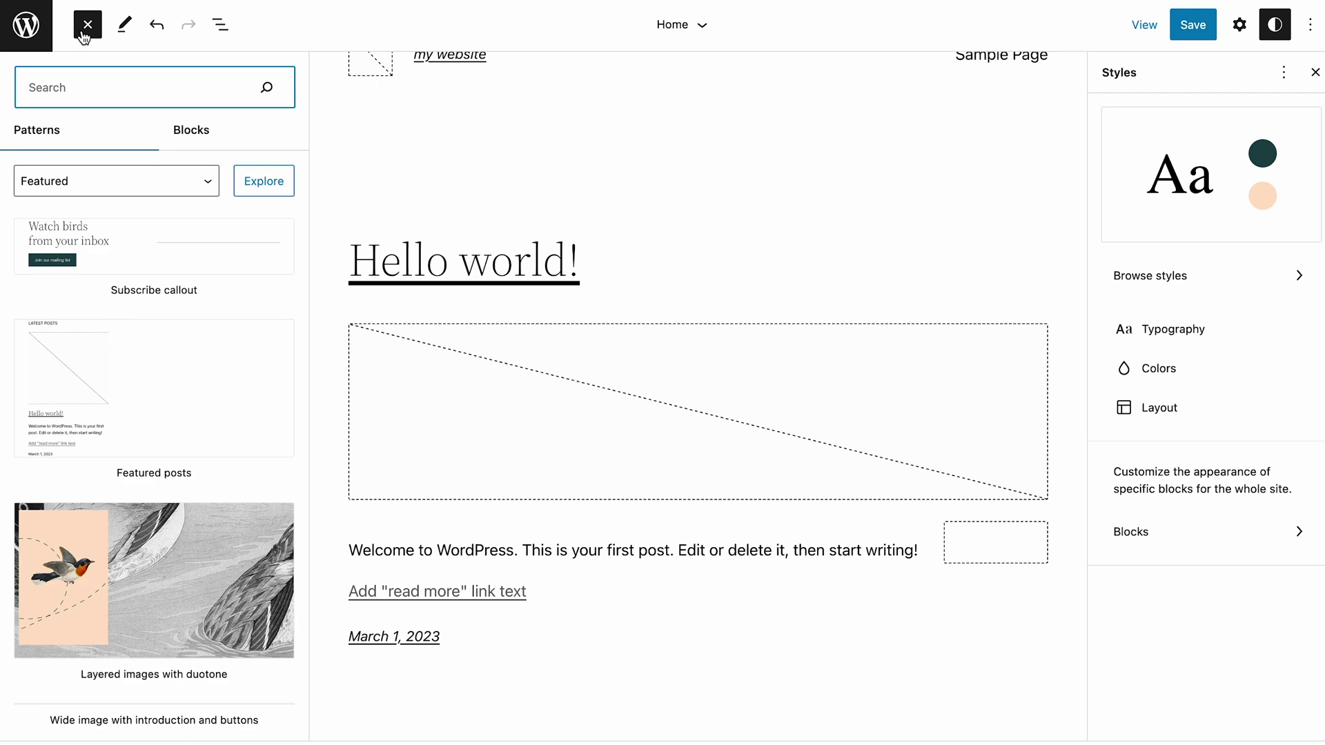
click(221, 143)
drag(56, 255, 459, 523)
scroll(835, 630, down, 3)
scroll(836, 634, down, 2)
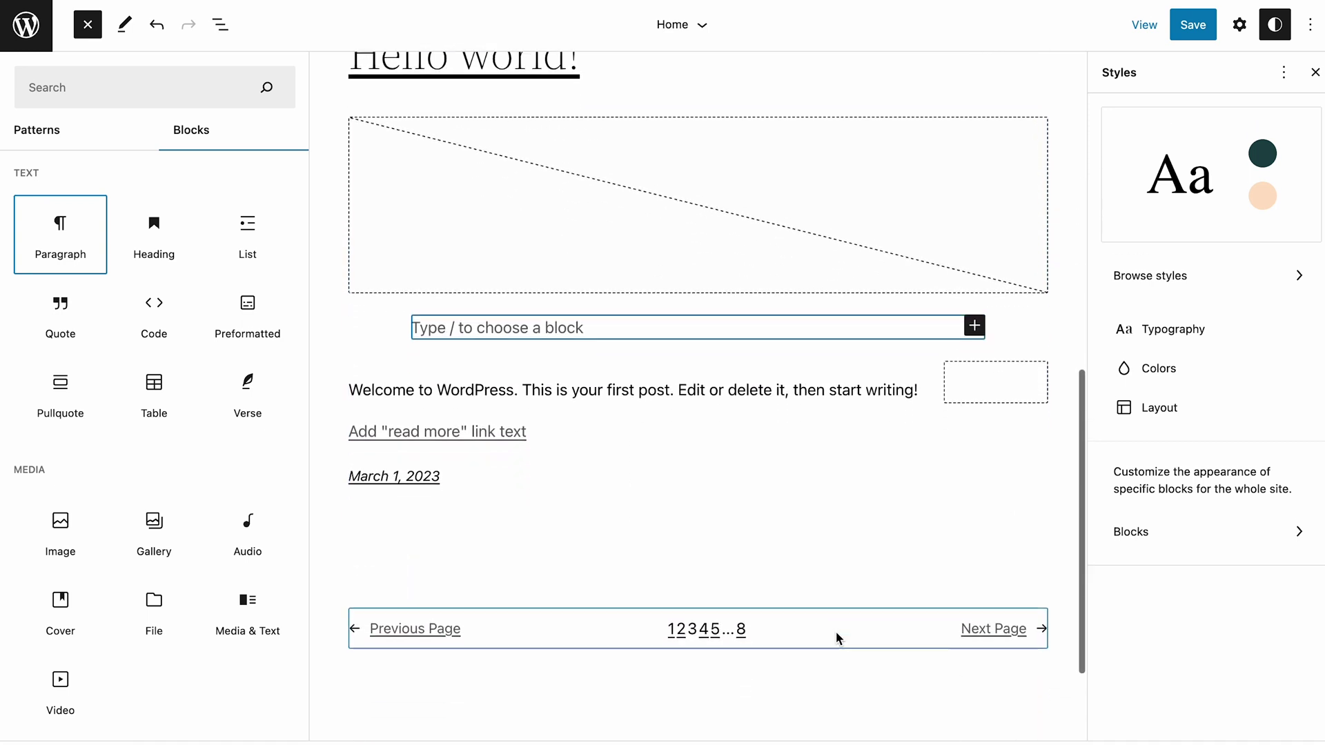
mouse_move(843, 635)
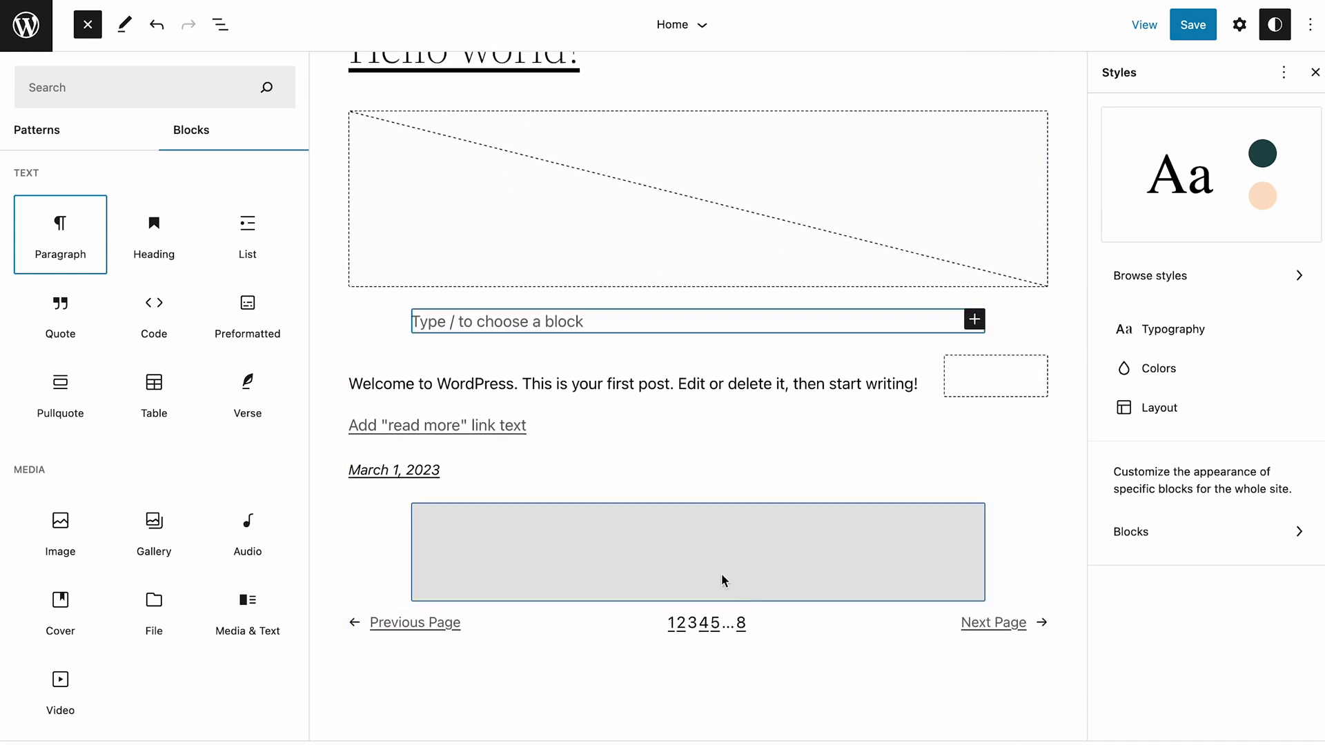
Insert the Gallery pattern 'Image with caption' (hummingbird) below the post excerpt.
click(78, 138)
click(213, 191)
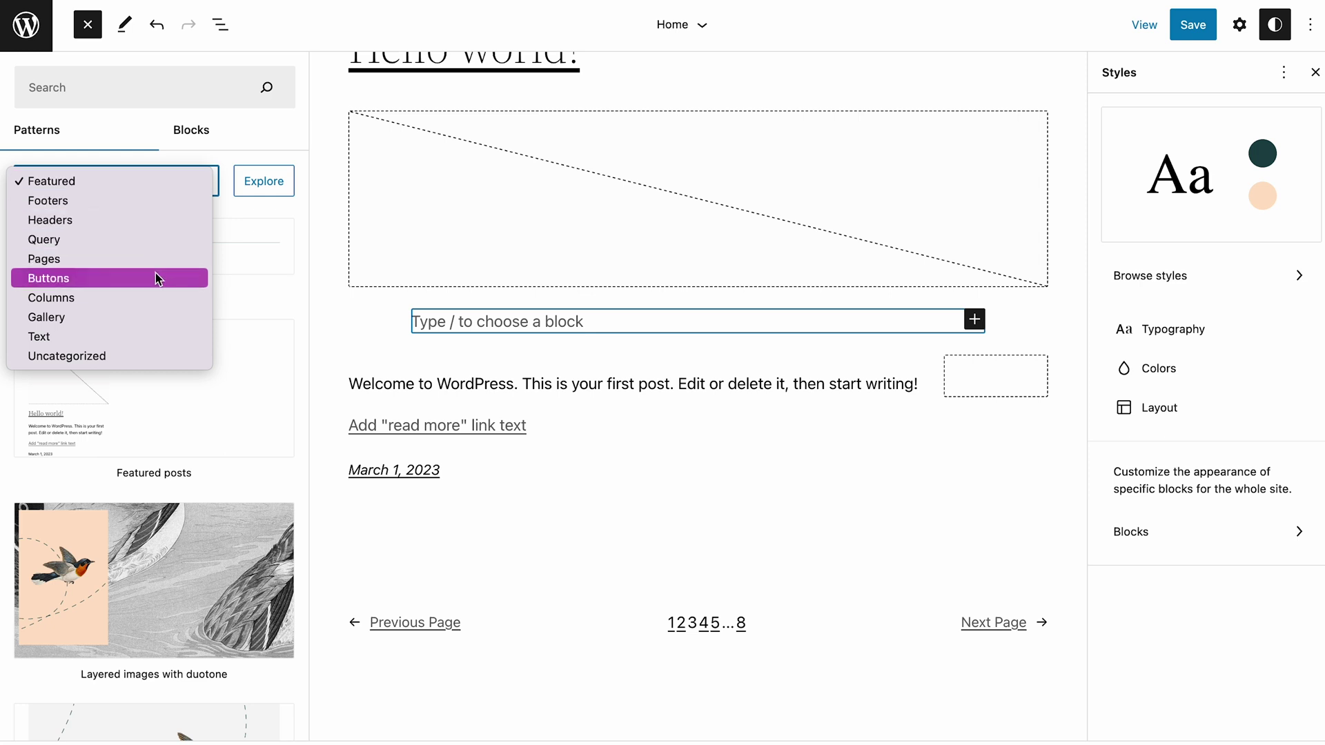
click(136, 318)
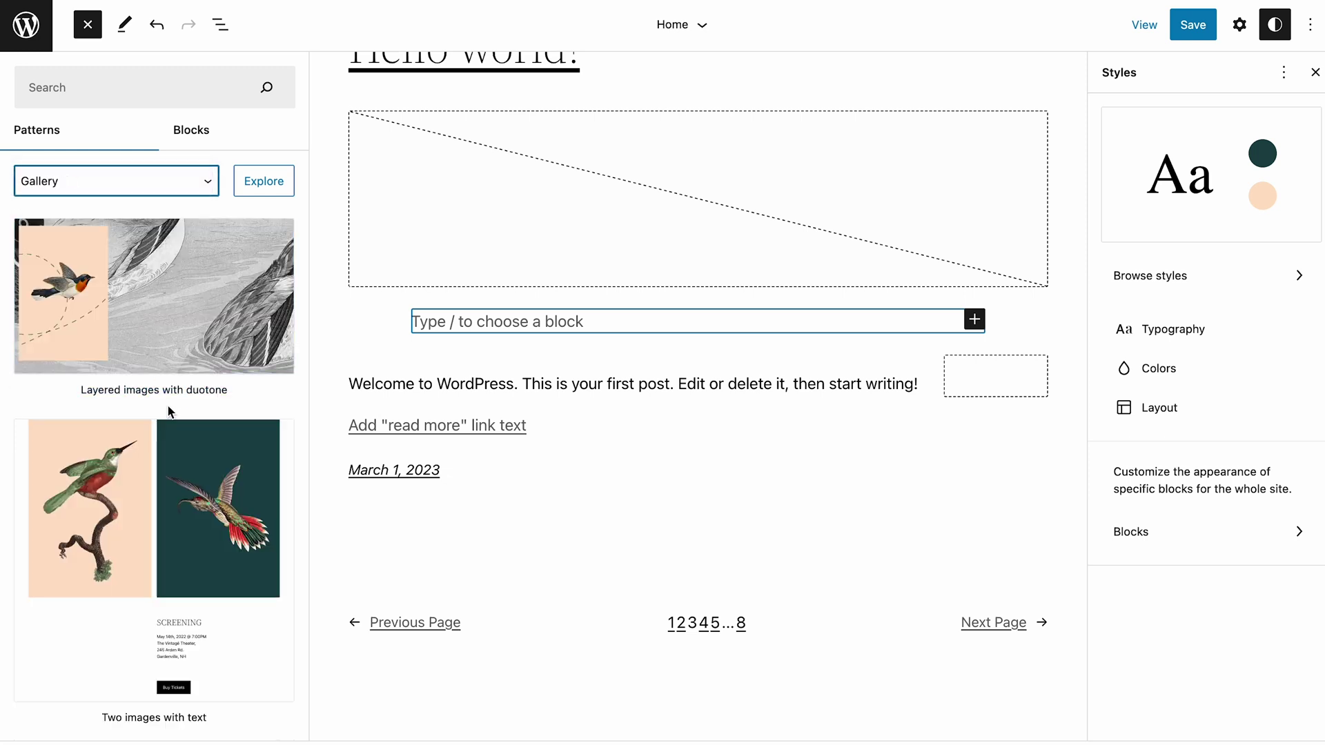
scroll(168, 412, down, 3)
scroll(168, 411, down, 5)
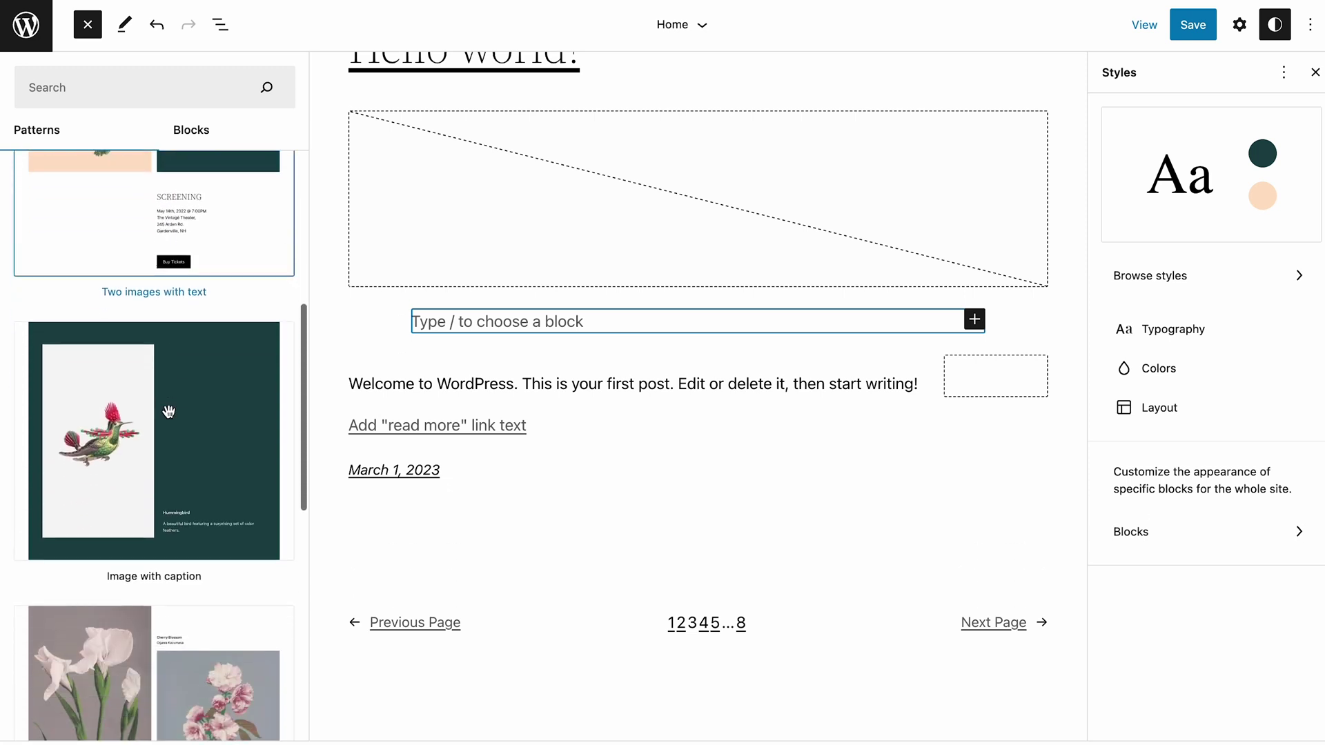
drag(132, 412, 585, 445)
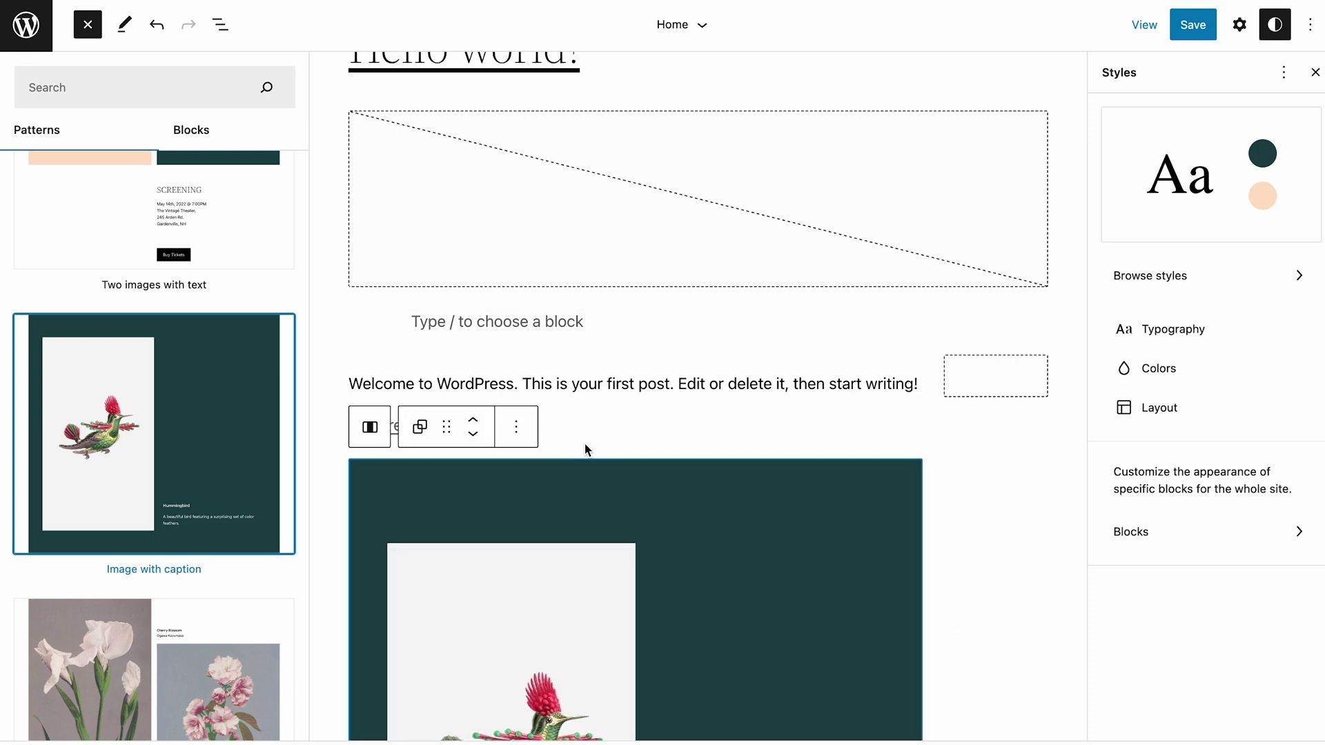
scroll(1014, 573, down, 5)
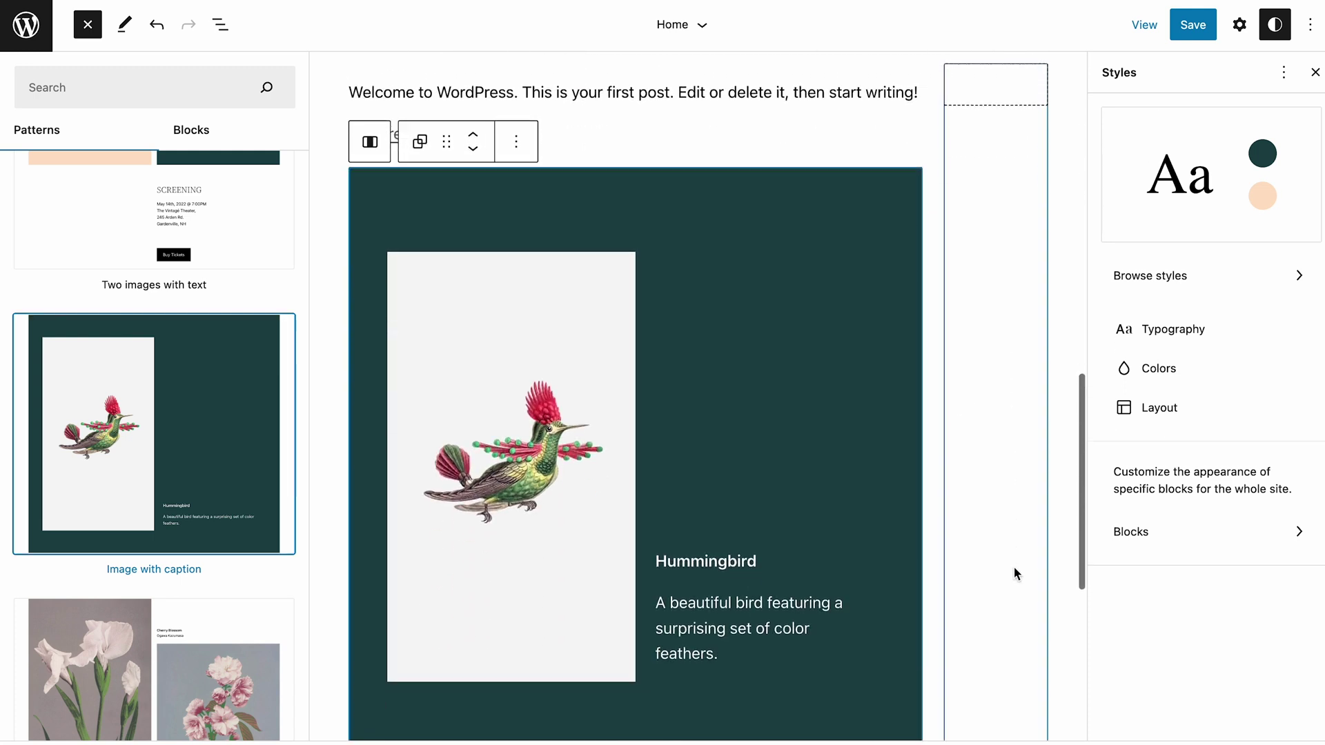
scroll(1014, 572, up, 3)
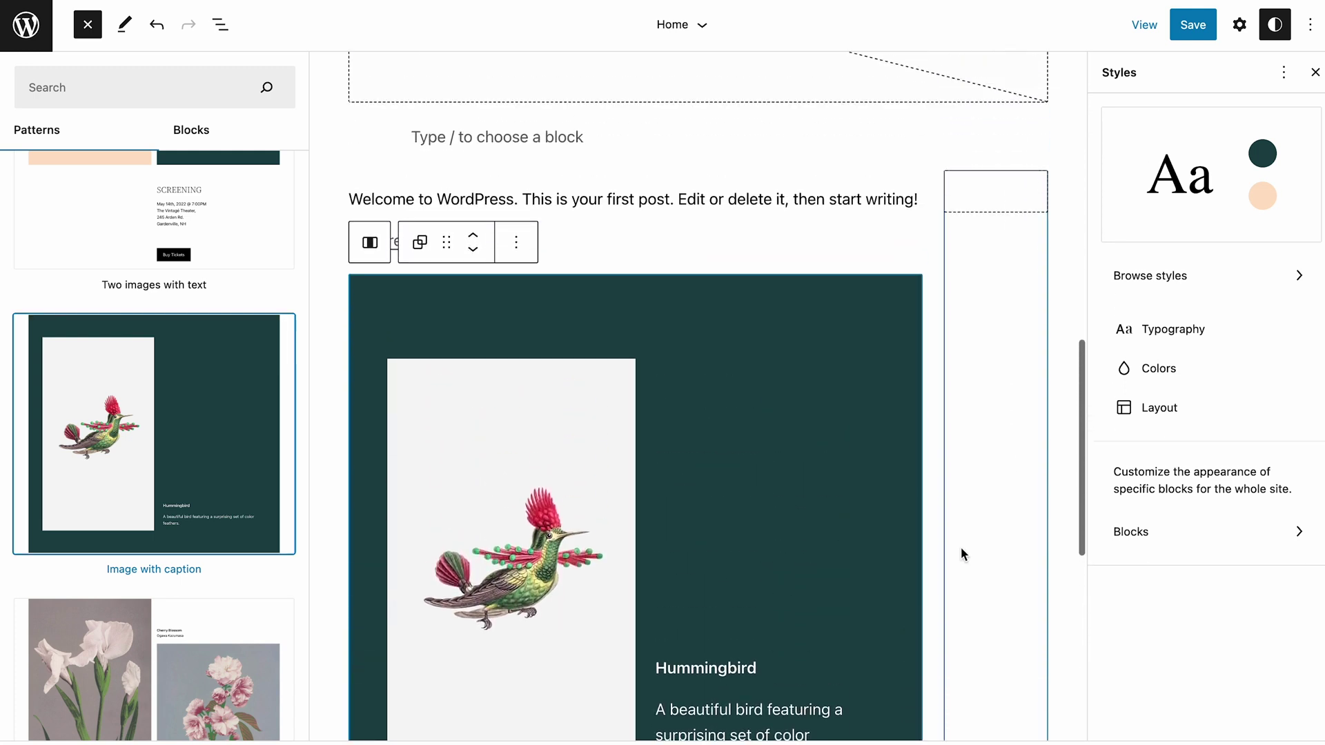
click(859, 486)
key(ctrl+z)
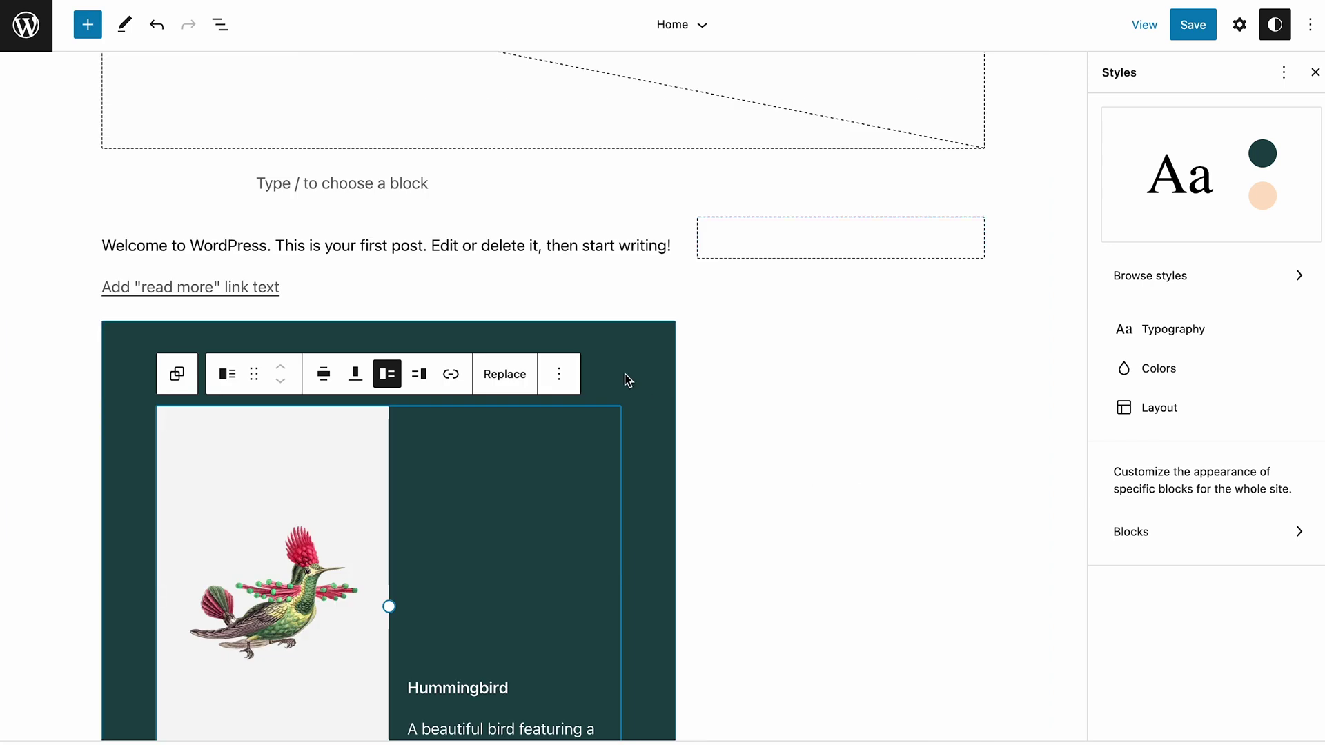
Set the Post Excerpt block's font size to medium (M).
click(574, 236)
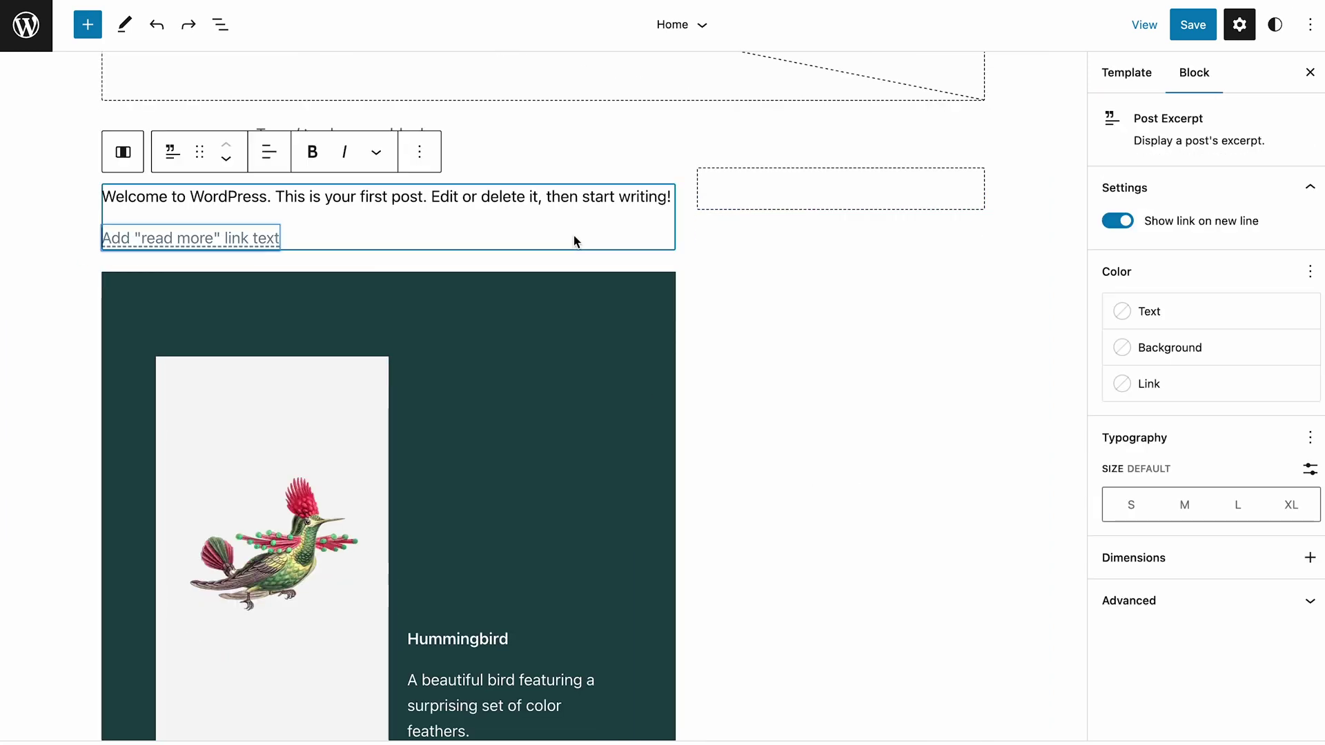
click(1239, 518)
click(1200, 518)
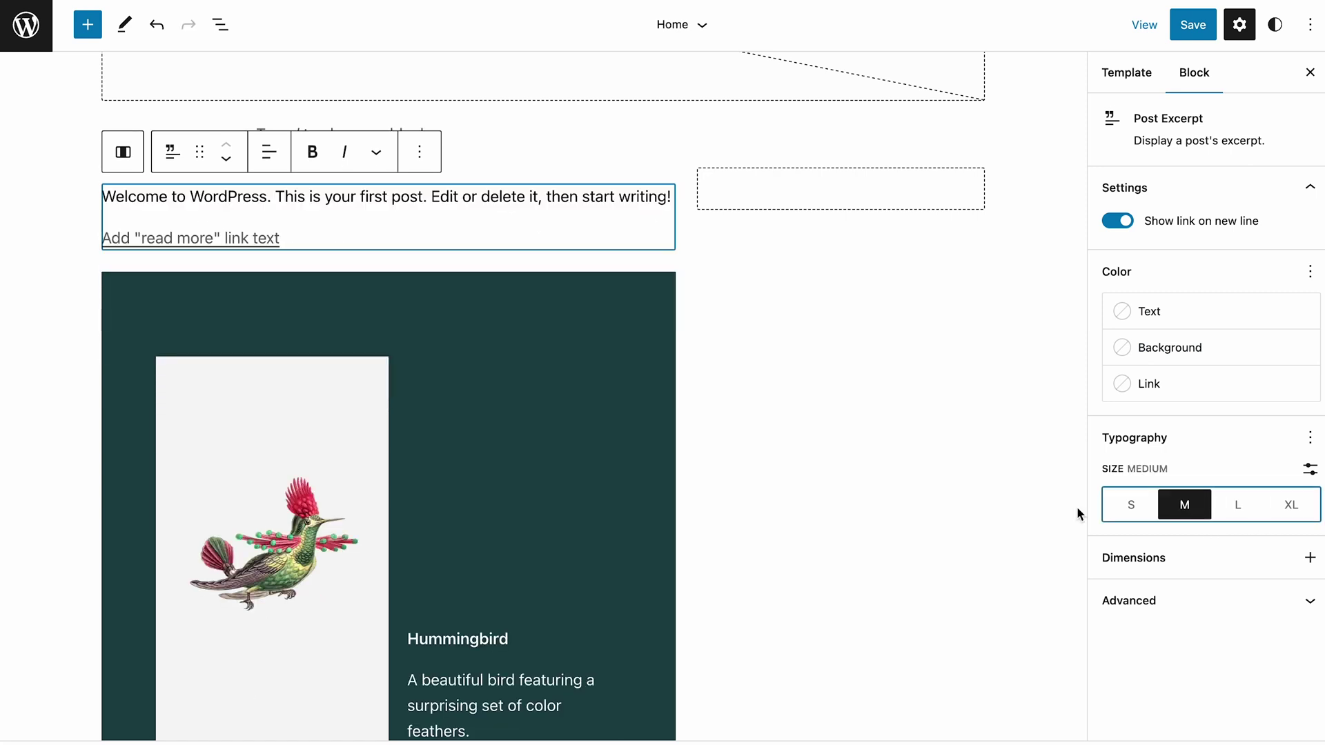
Remove the Post Featured Image block from the Home template.
click(1026, 445)
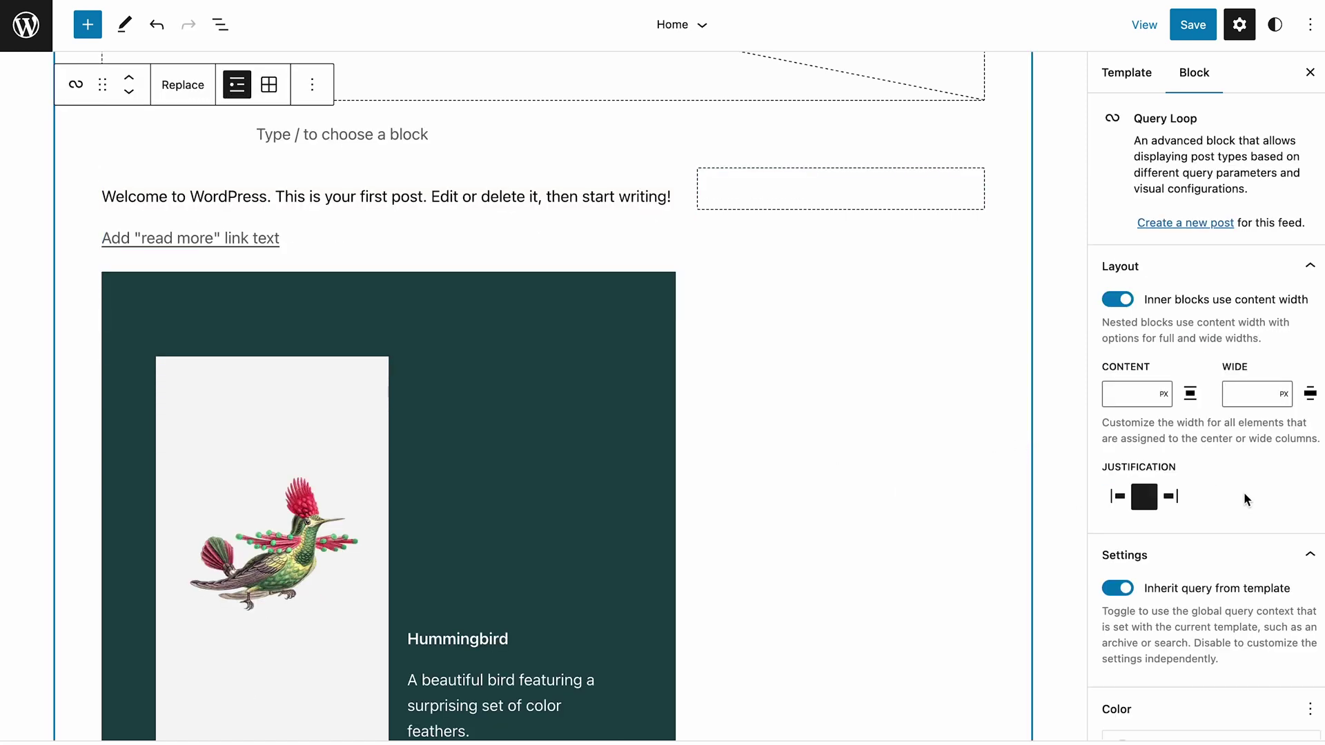
scroll(1243, 491, down, 3)
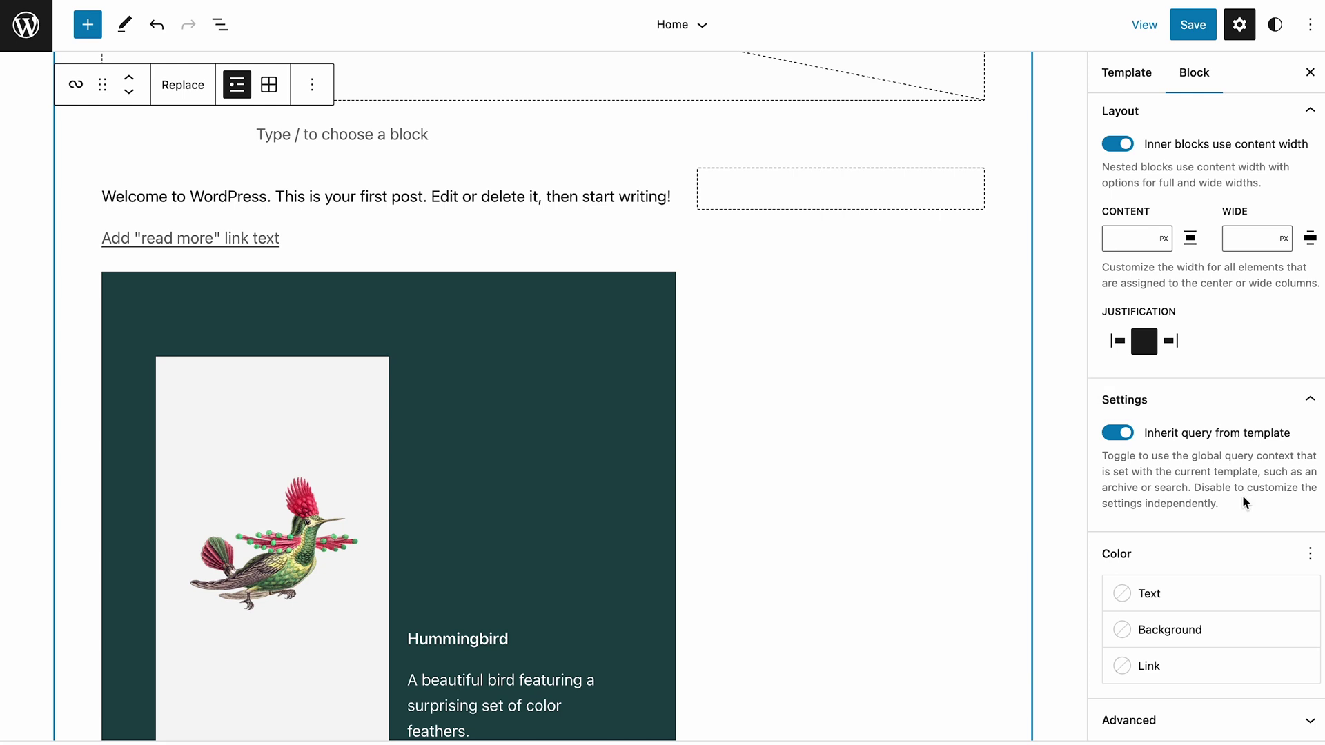
scroll(1242, 494, up, 3)
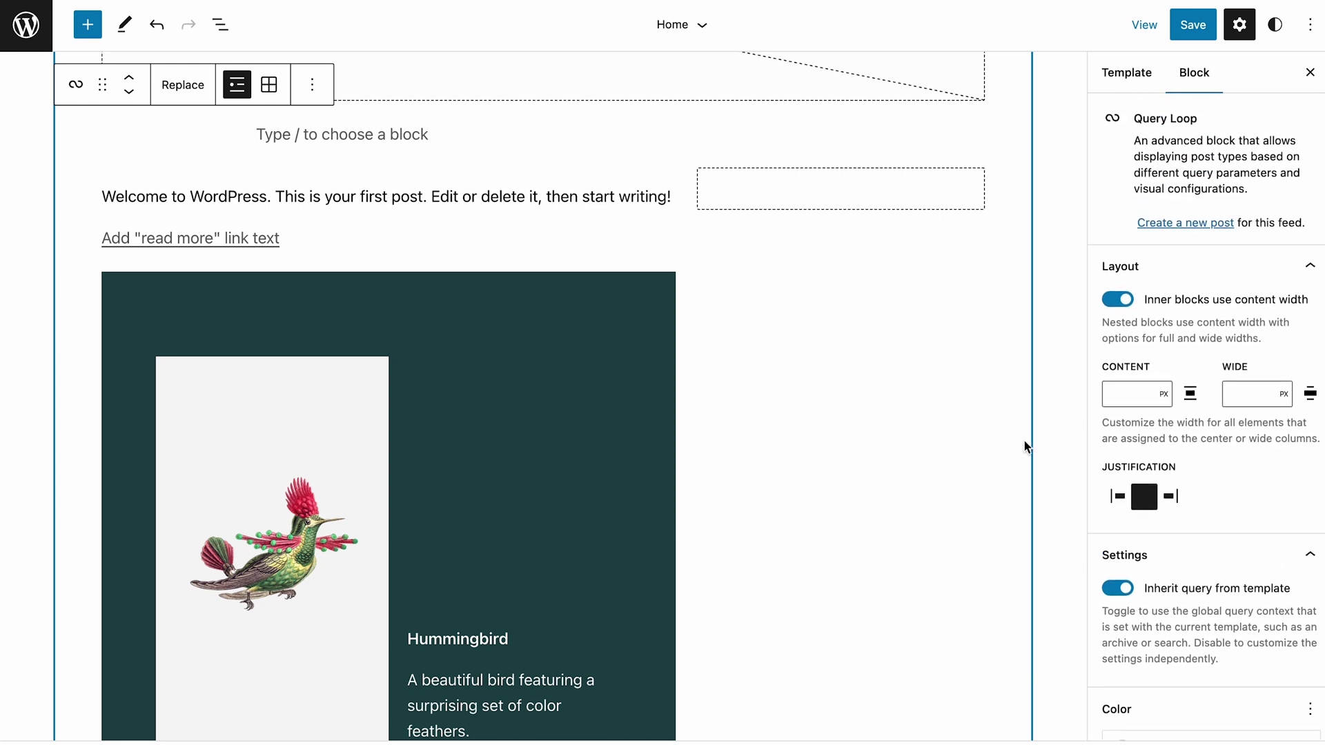
scroll(728, 331, up, 5)
click(544, 296)
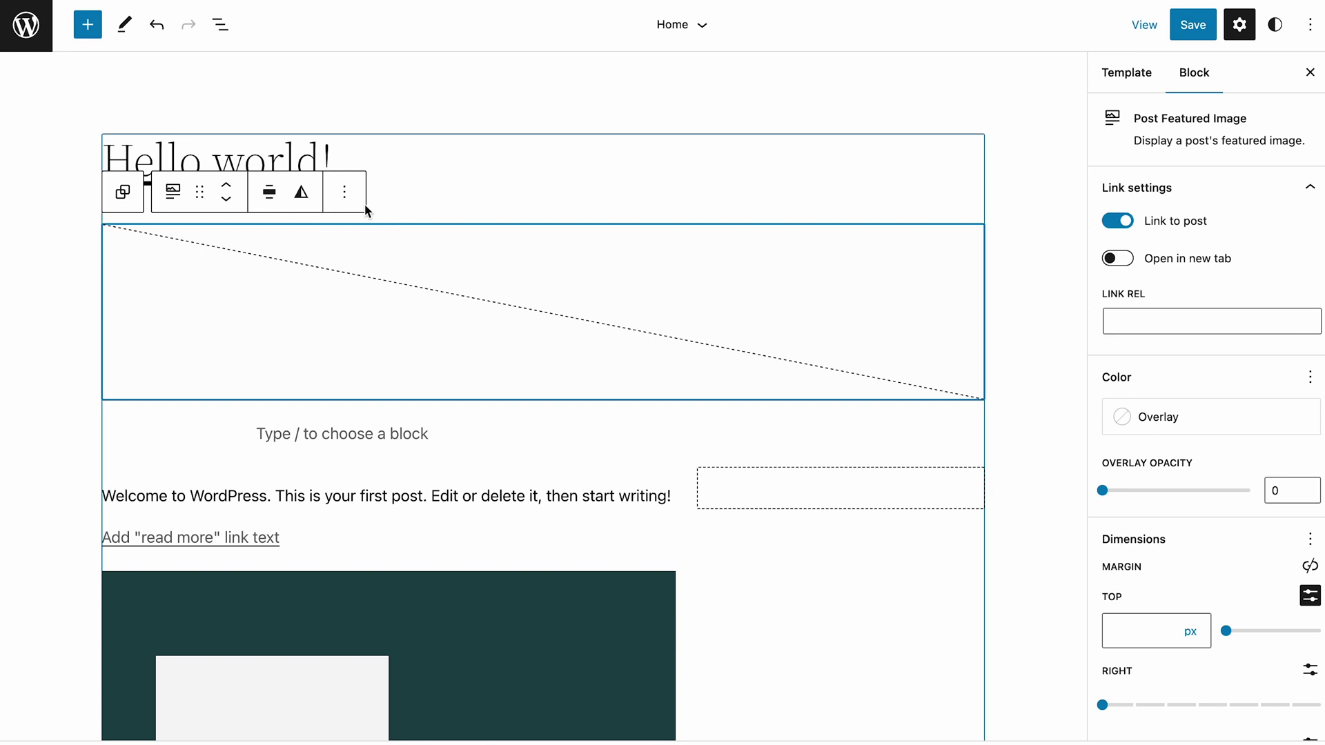
click(345, 193)
click(415, 632)
click(1066, 389)
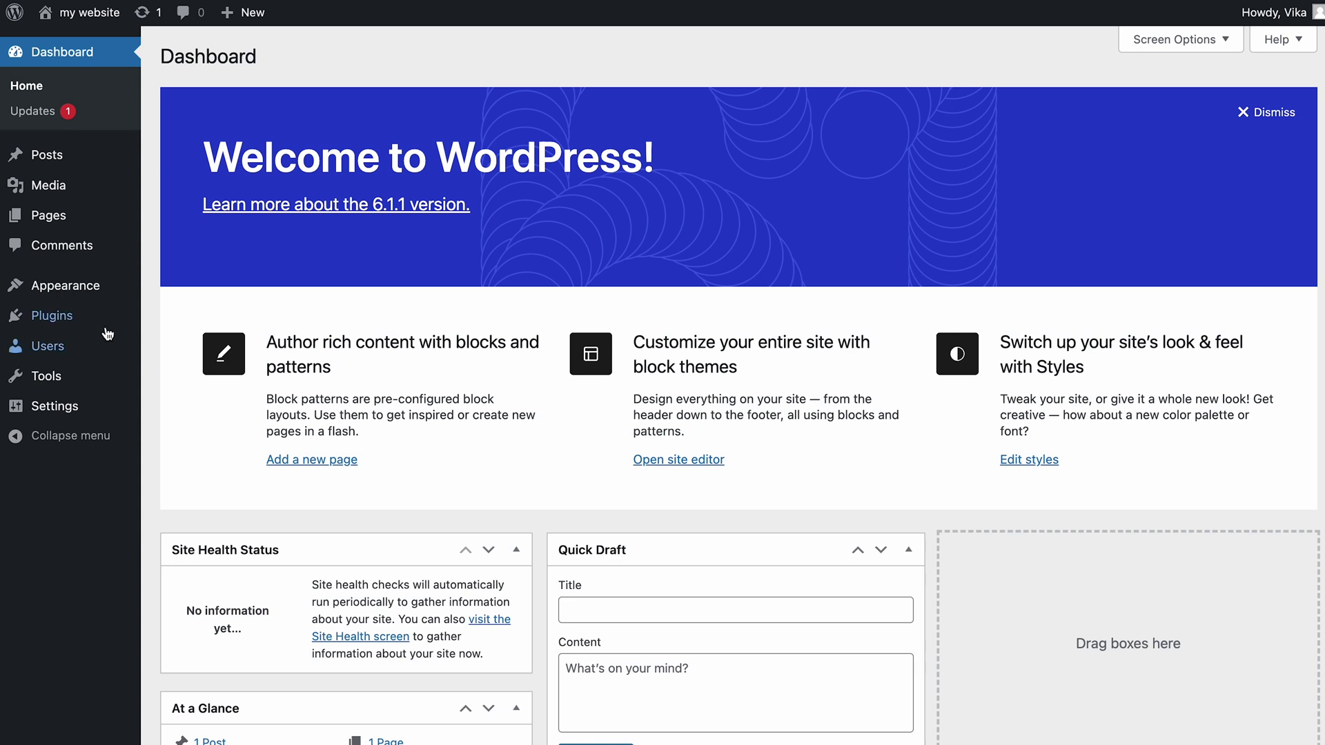
Install the Elementor Website Builder plugin from Plugins > Add New.
mouse_move(97, 318)
click(191, 346)
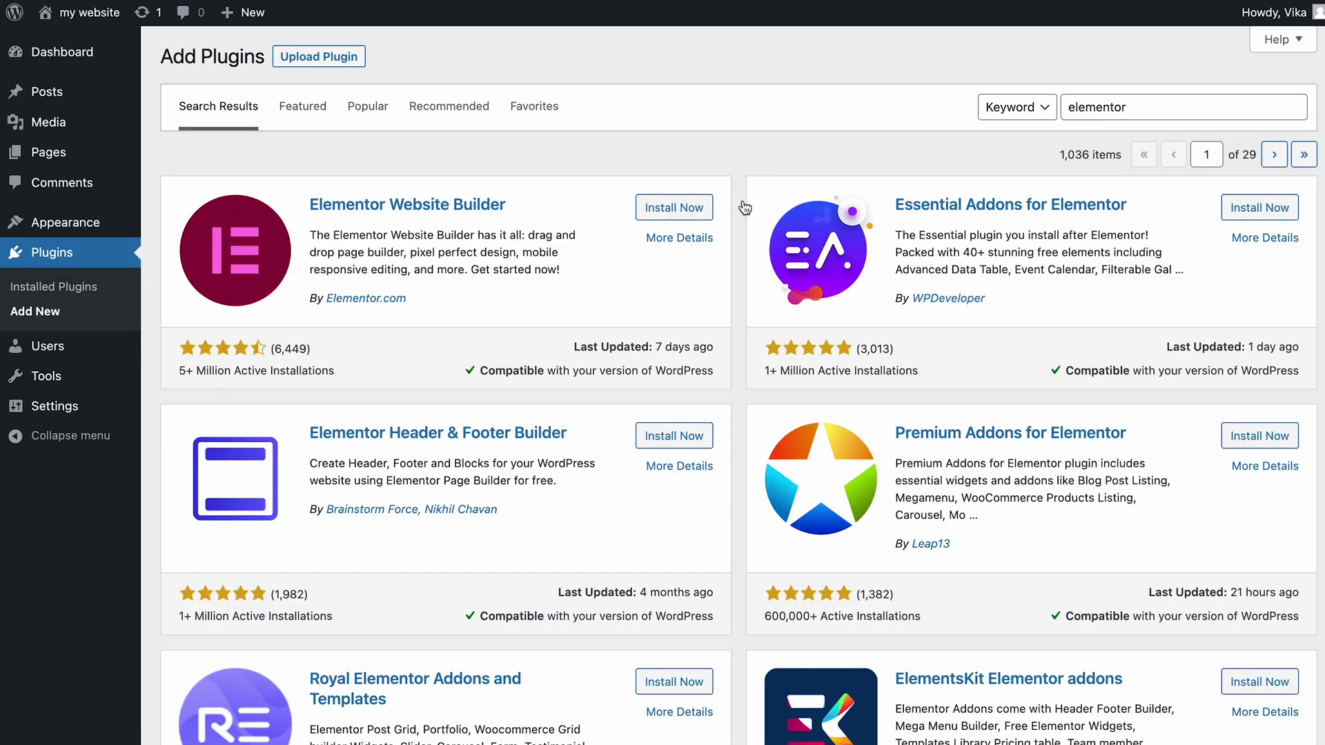
click(674, 207)
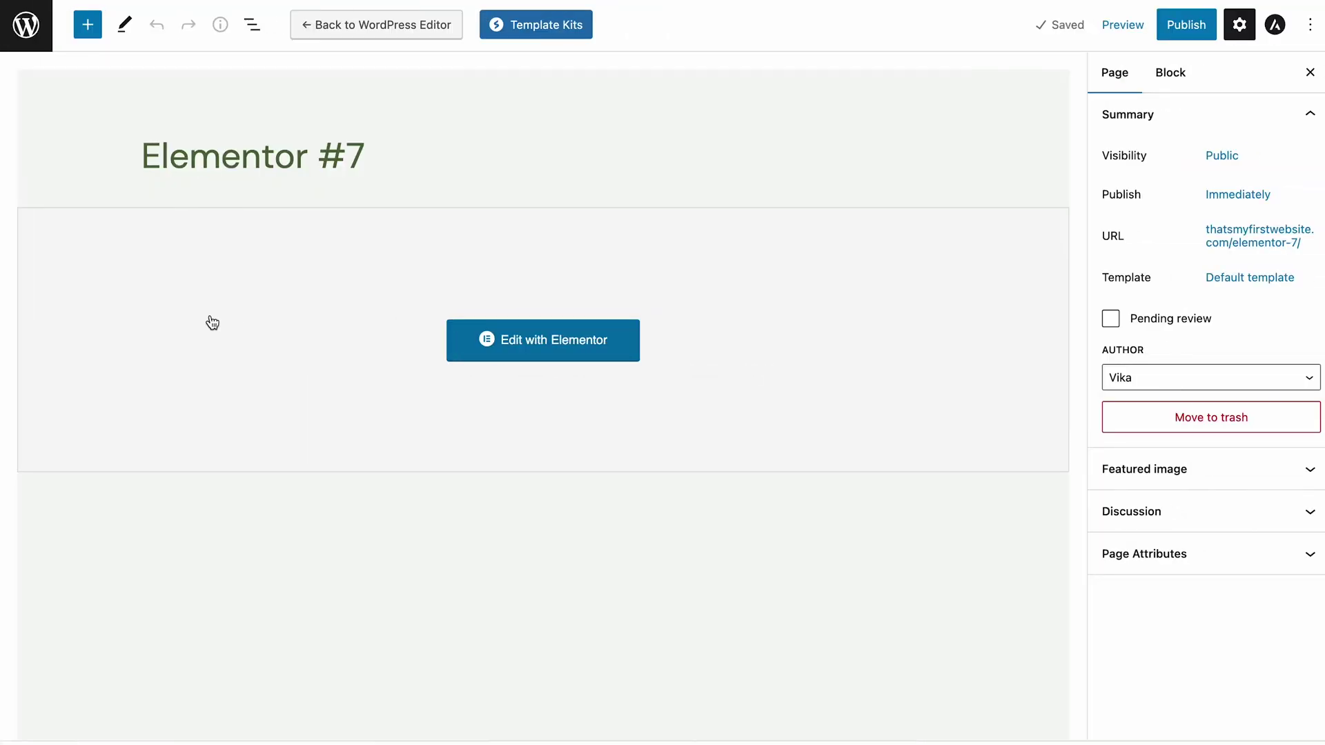
Open the page in the Elementor editor and browse the BASIC and SITE widget categories.
click(549, 351)
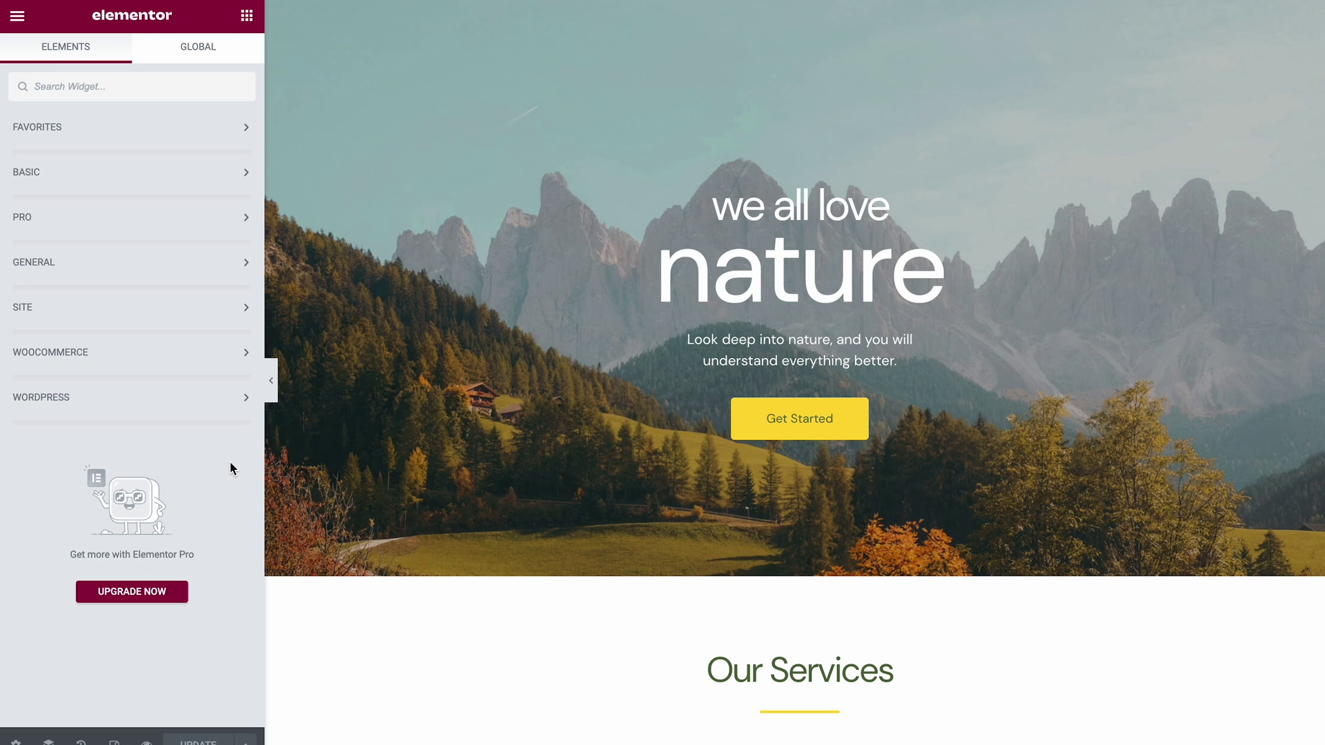
click(228, 180)
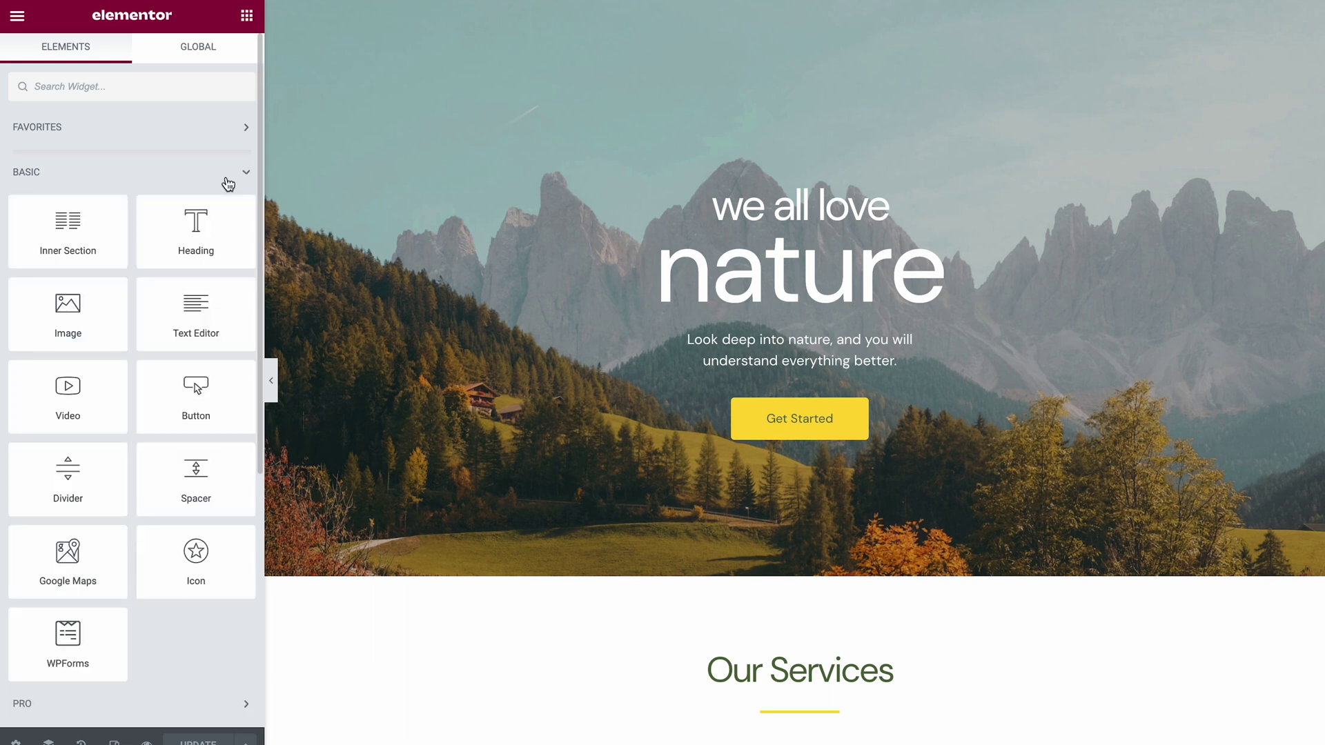
click(228, 180)
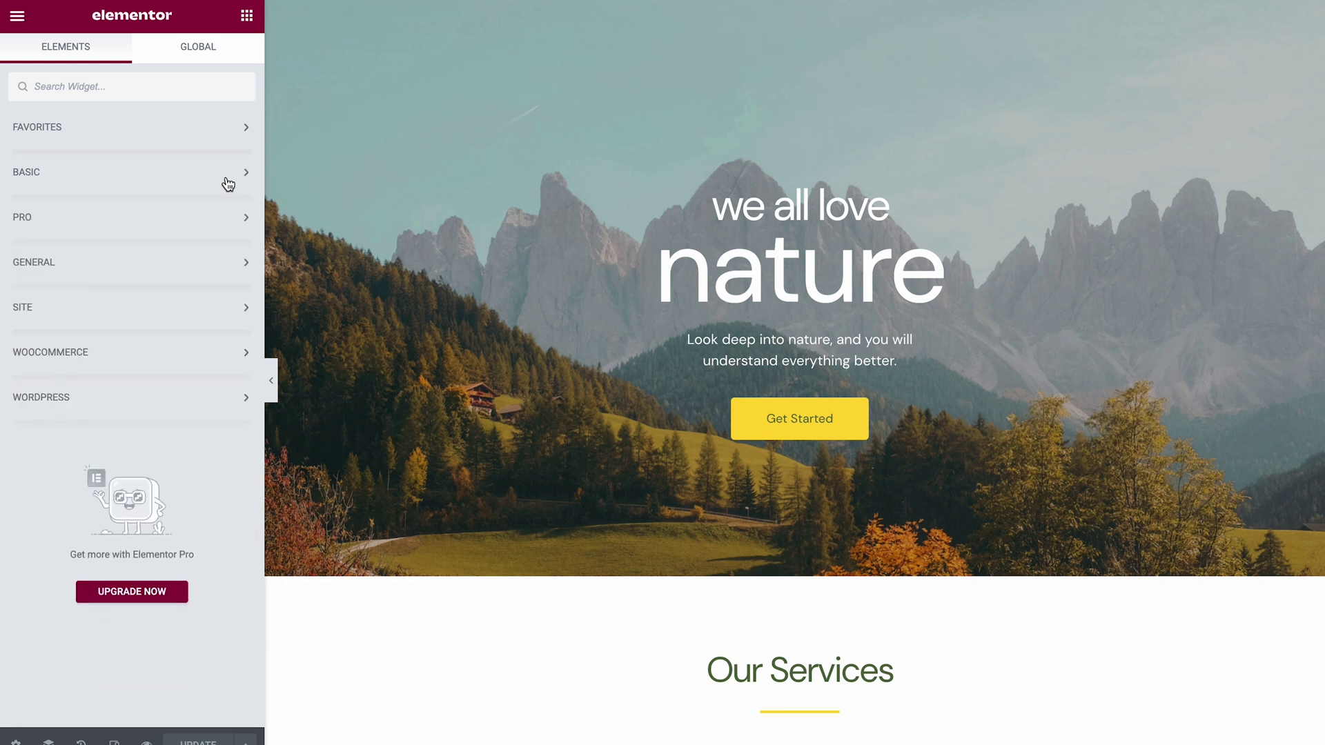
click(177, 306)
scroll(176, 308, down, 3)
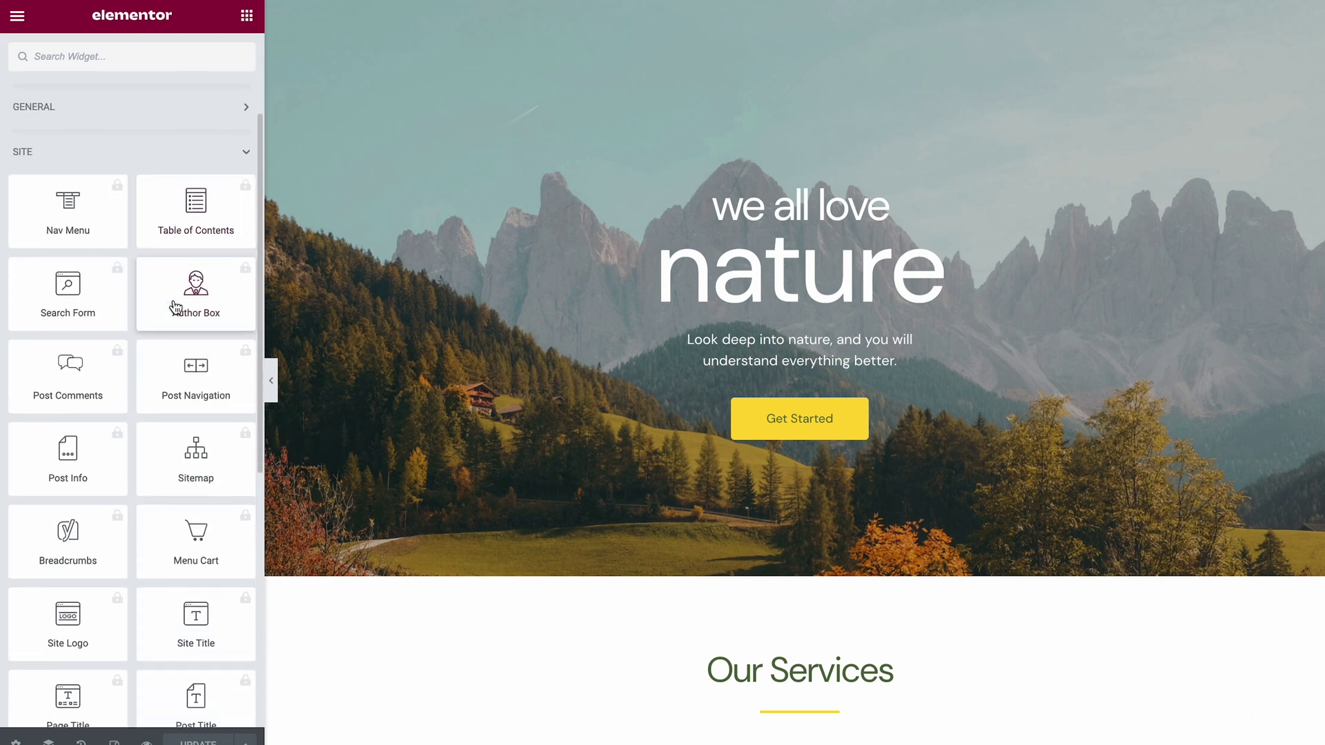
click(89, 125)
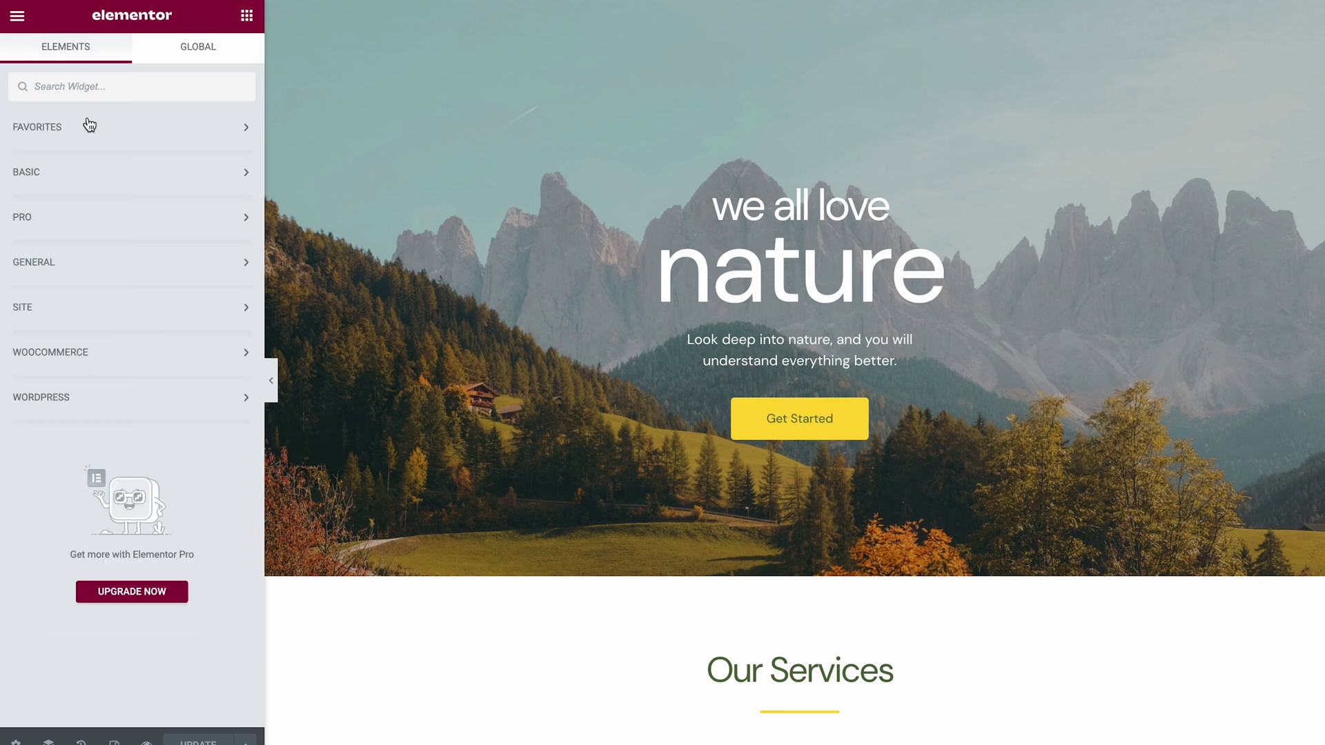
Browse the WOOCOMMERCE widgets, then reopen the BASIC category and scroll through it.
click(138, 352)
scroll(177, 355, down, 5)
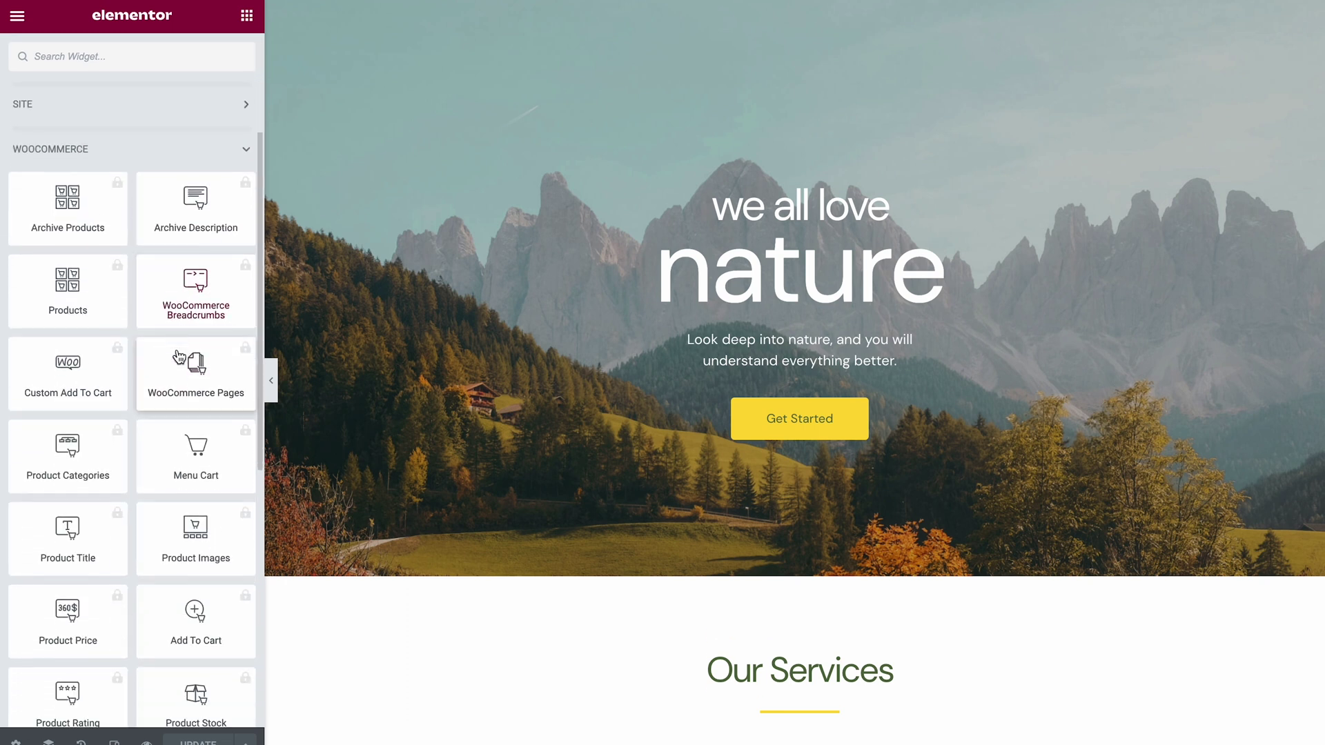
scroll(179, 357, down, 2)
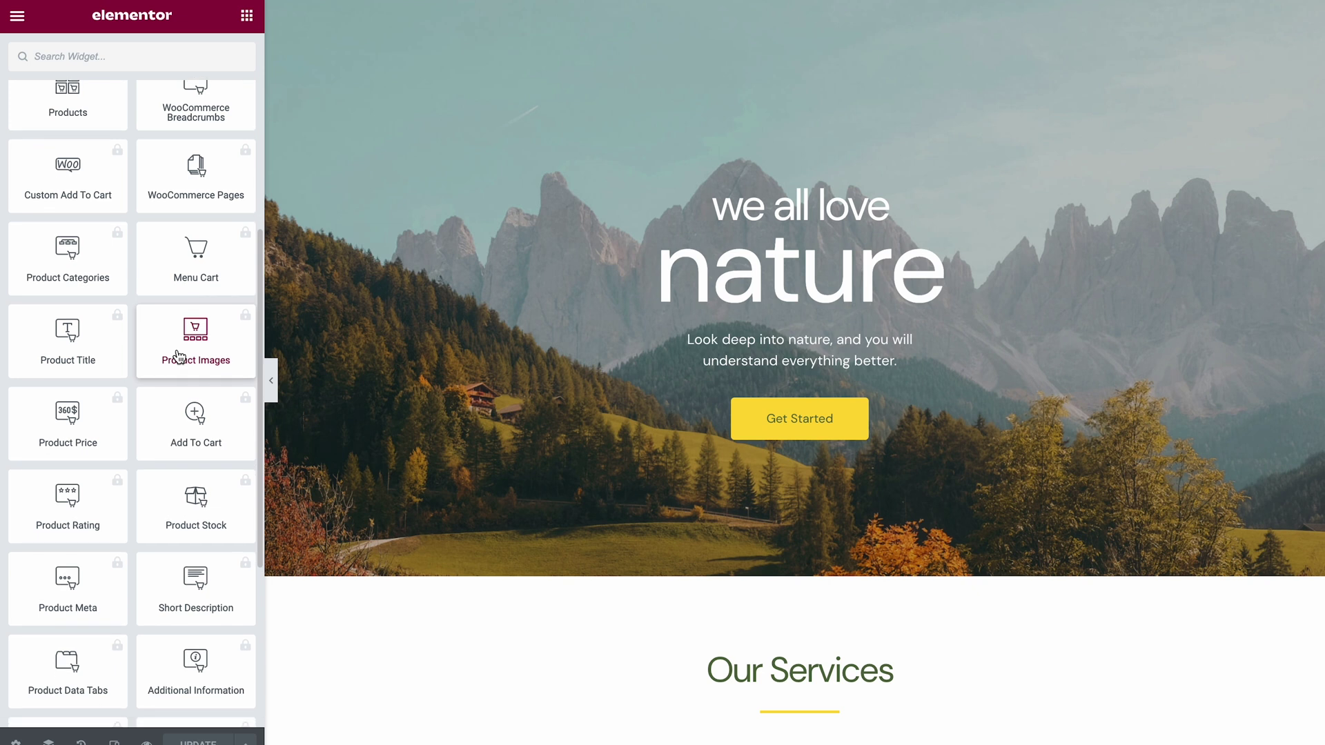
scroll(178, 356, up, 7)
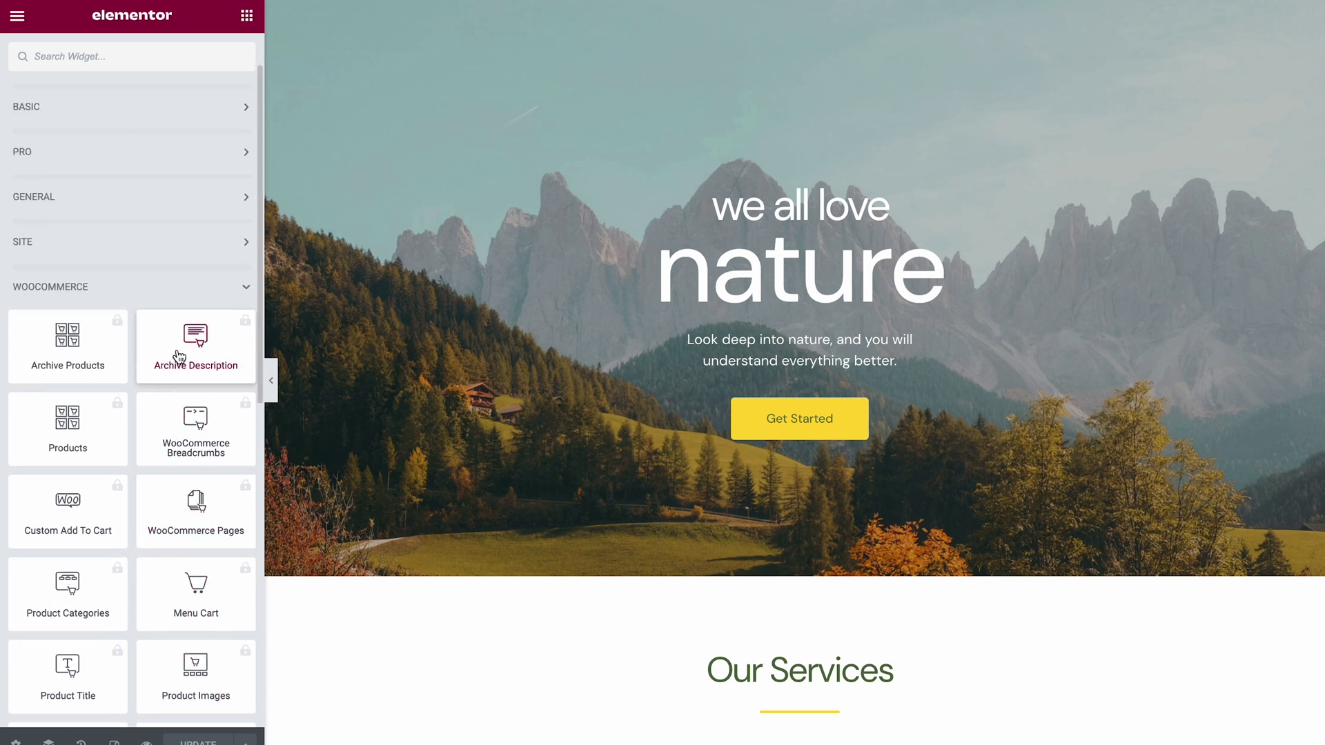
click(160, 295)
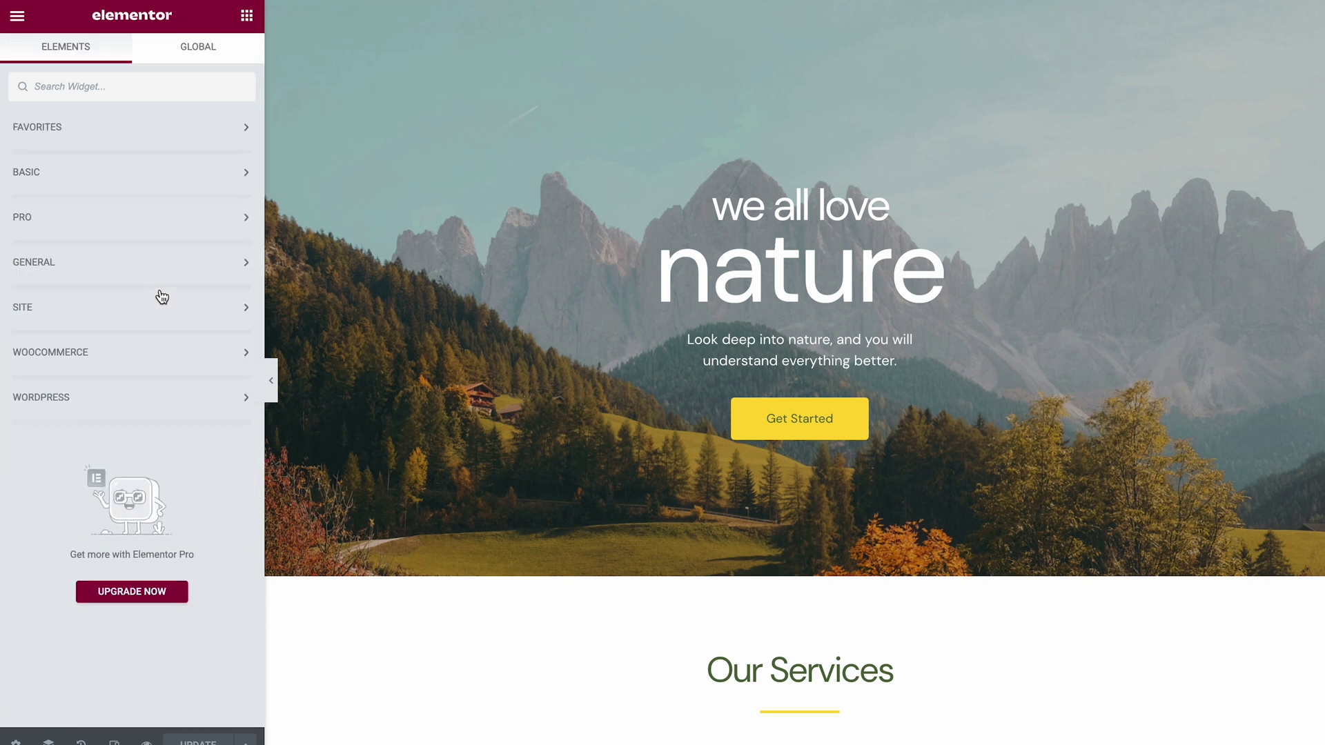
click(138, 183)
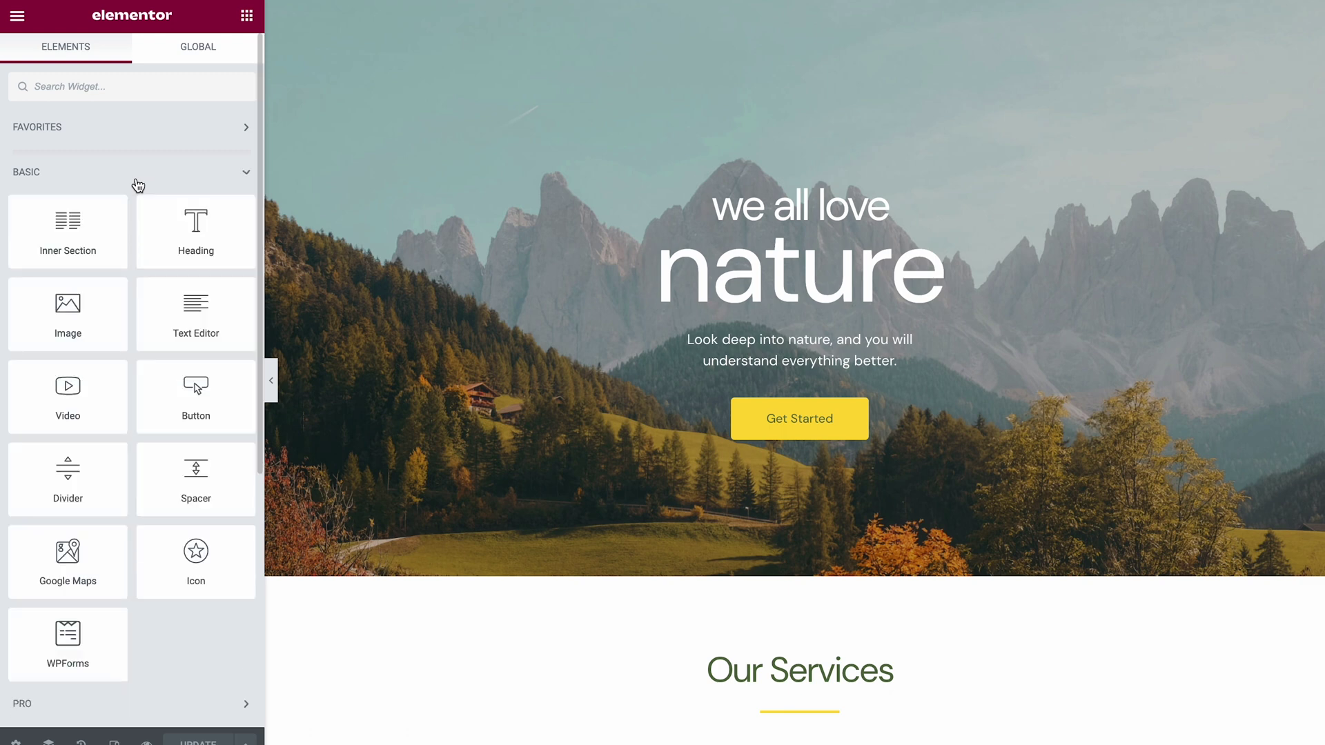
scroll(689, 595, down, 10)
scroll(689, 594, down, 15)
scroll(688, 596, down, 1)
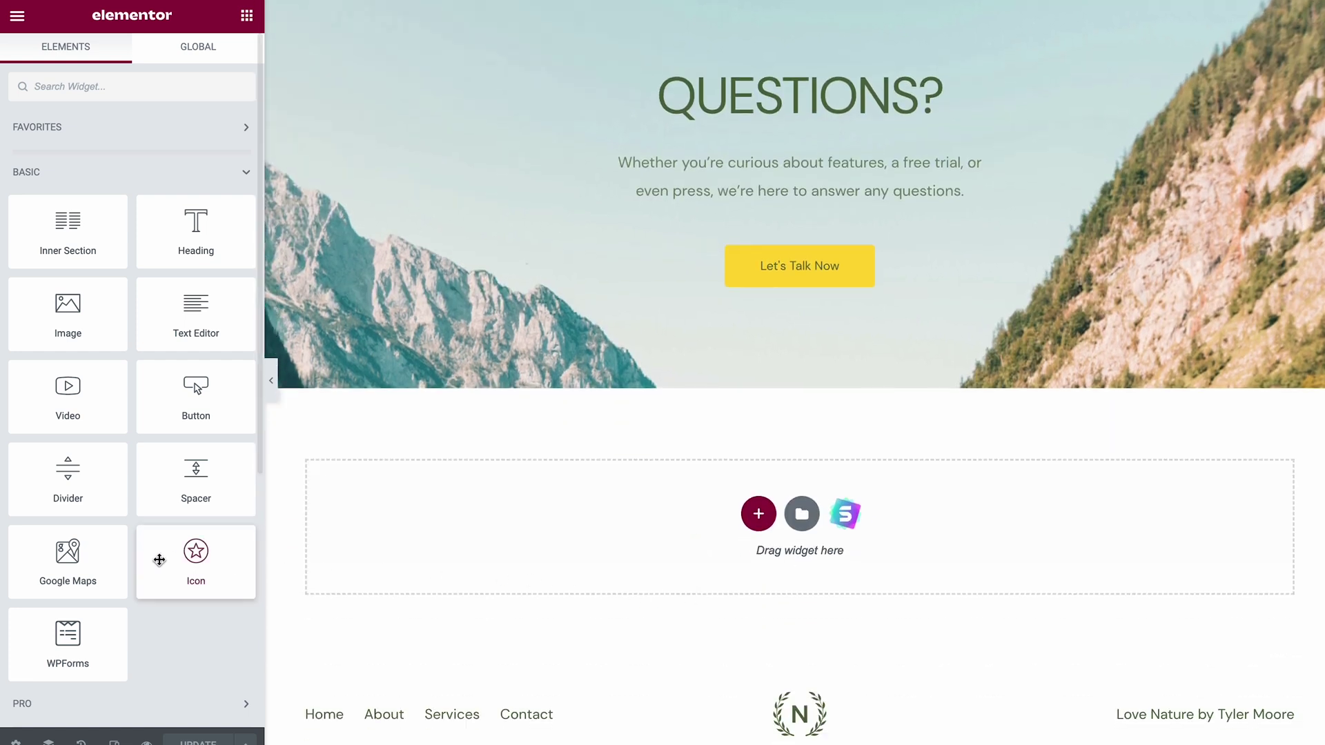
Add a London Eye Google Maps widget to the empty section with zoom 13 and 400 px height.
drag(77, 560, 552, 536)
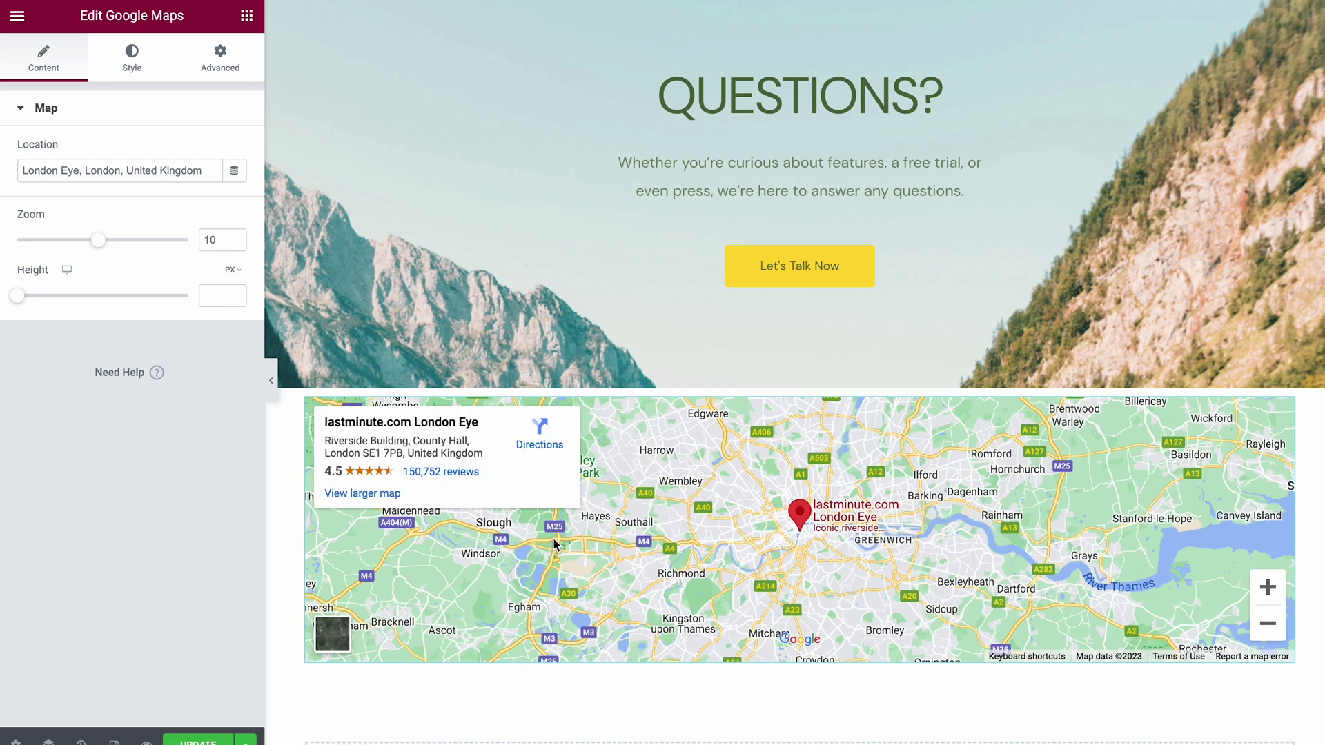
drag(103, 246, 132, 247)
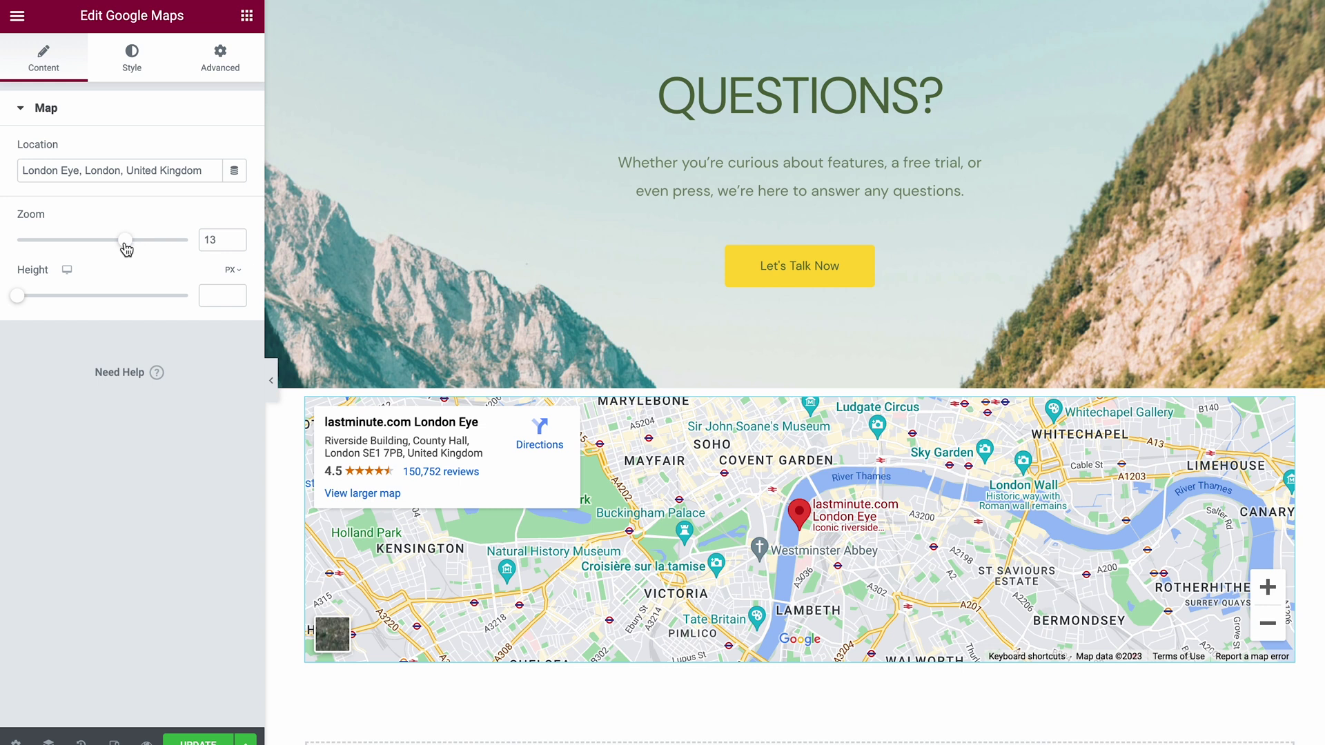
drag(18, 299, 63, 299)
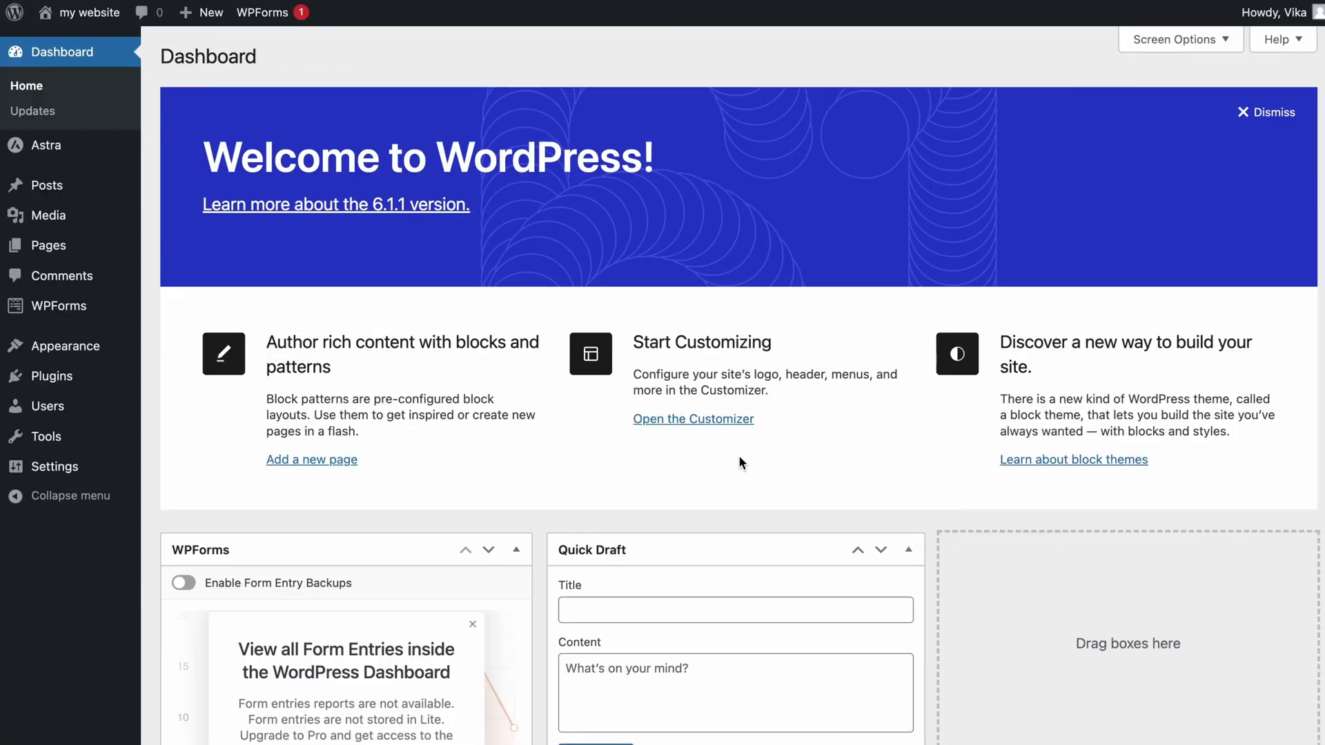
Open the Customizer for the active Astra theme from Appearance > Themes.
mouse_move(104, 346)
click(207, 351)
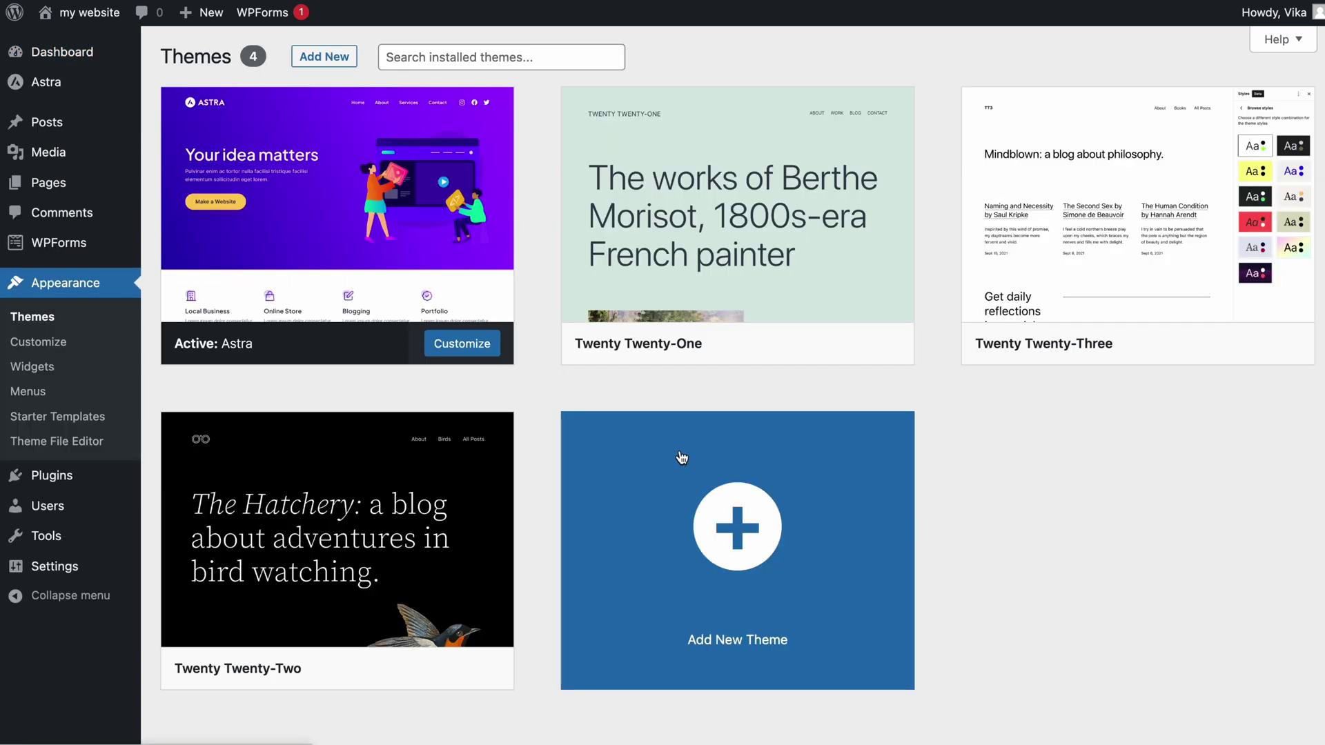
click(439, 343)
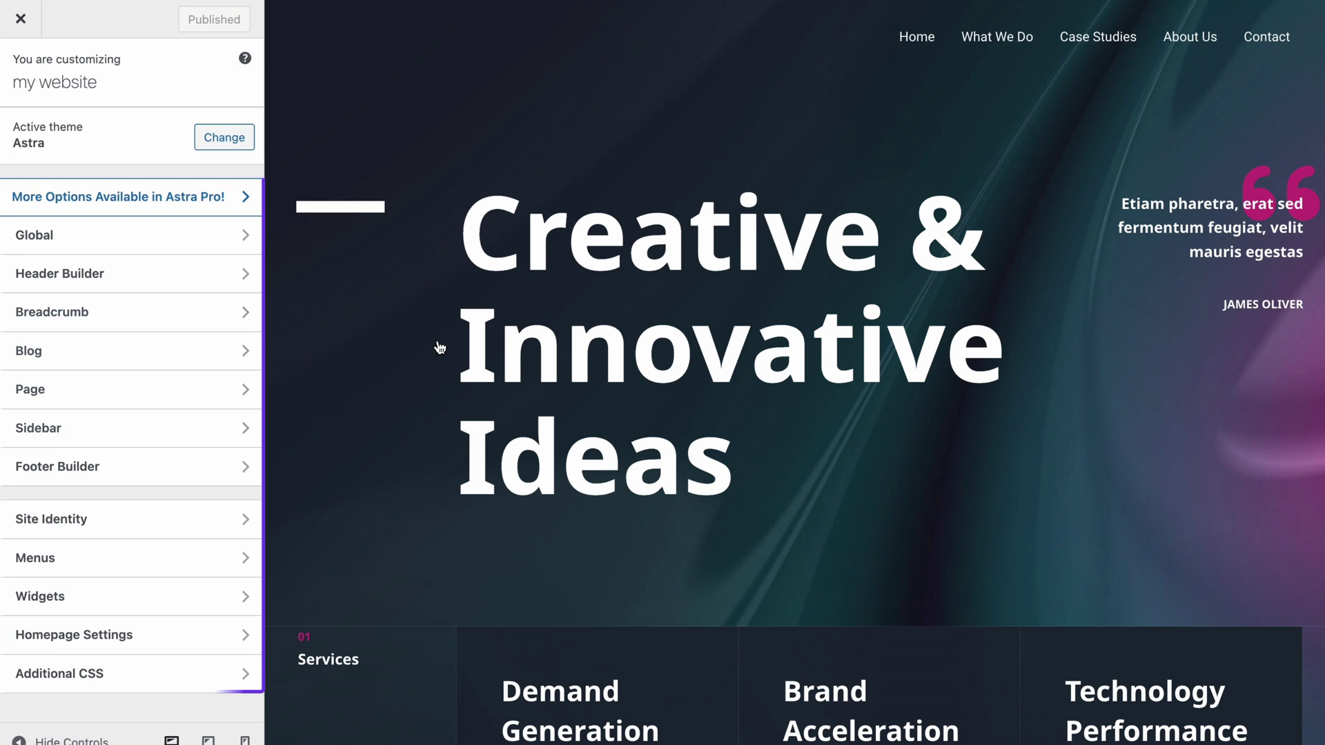
Set the cropped white Marketing Agency image as the site logo in Site Identity.
click(145, 528)
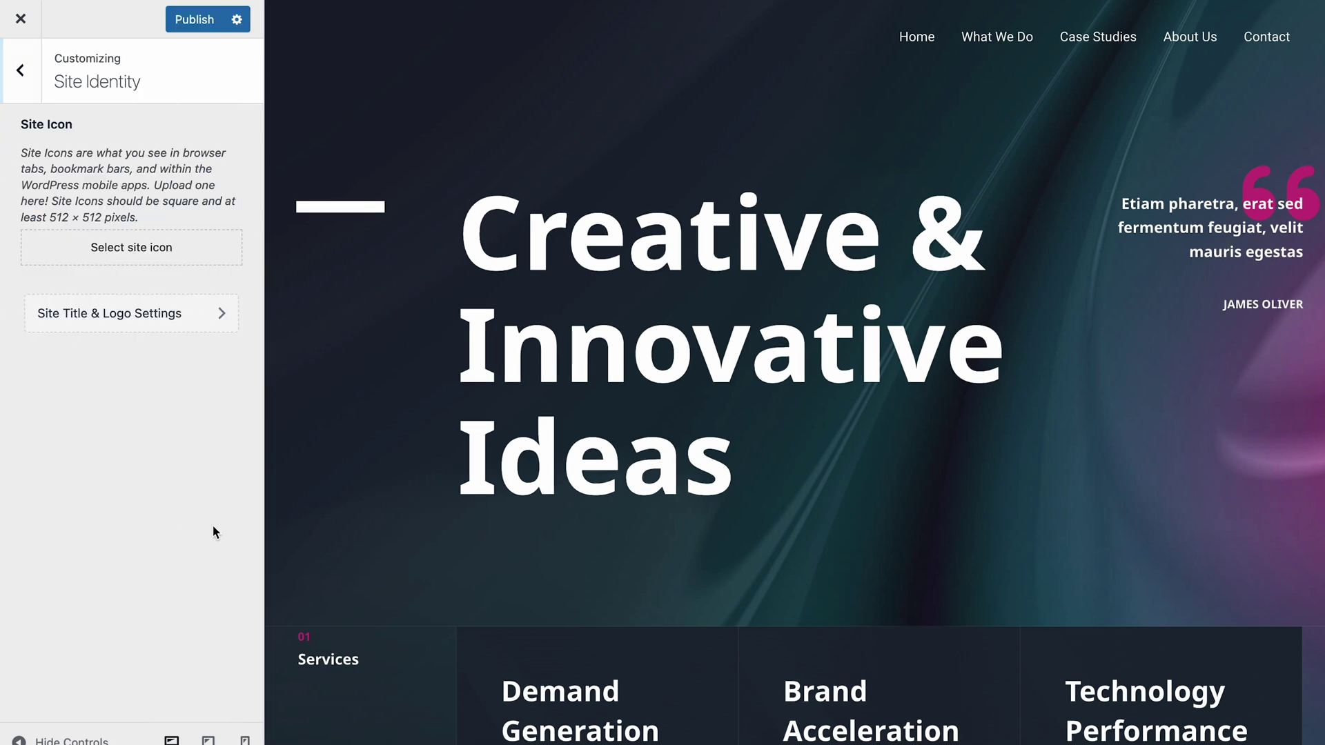
click(170, 321)
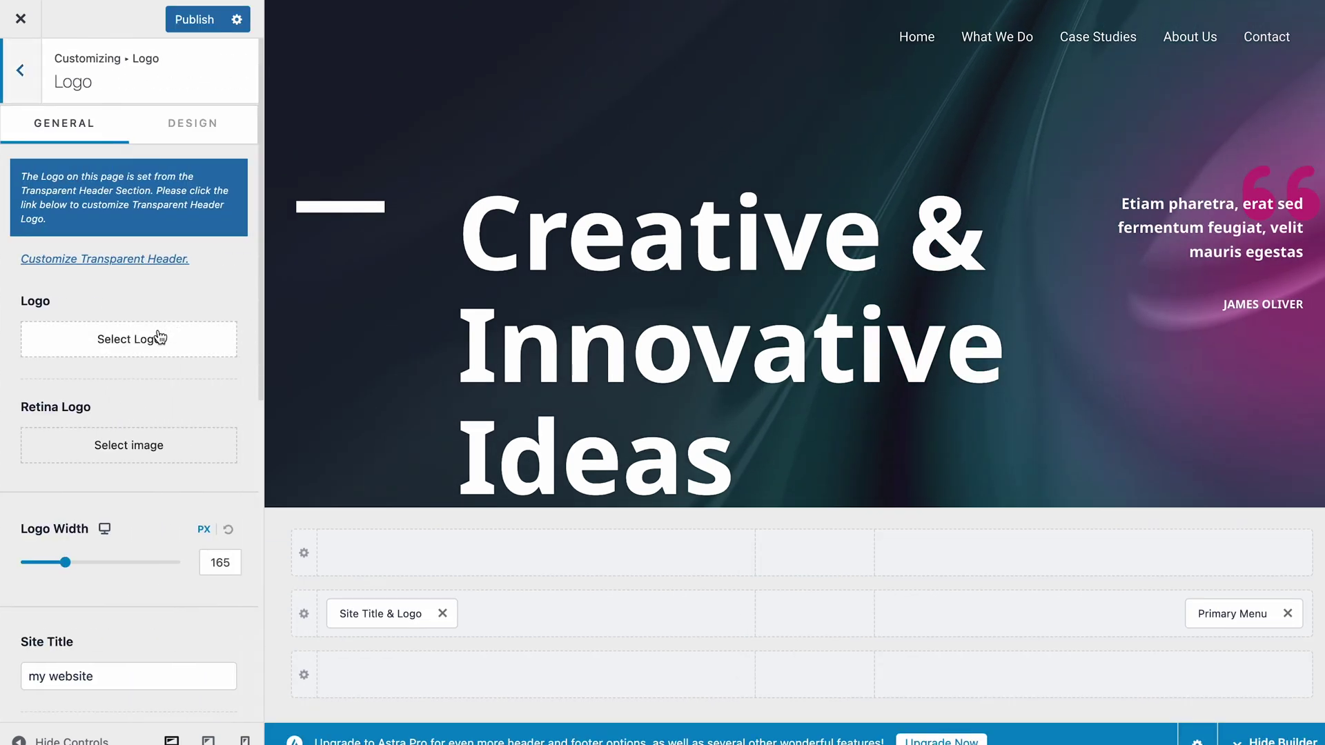
click(154, 338)
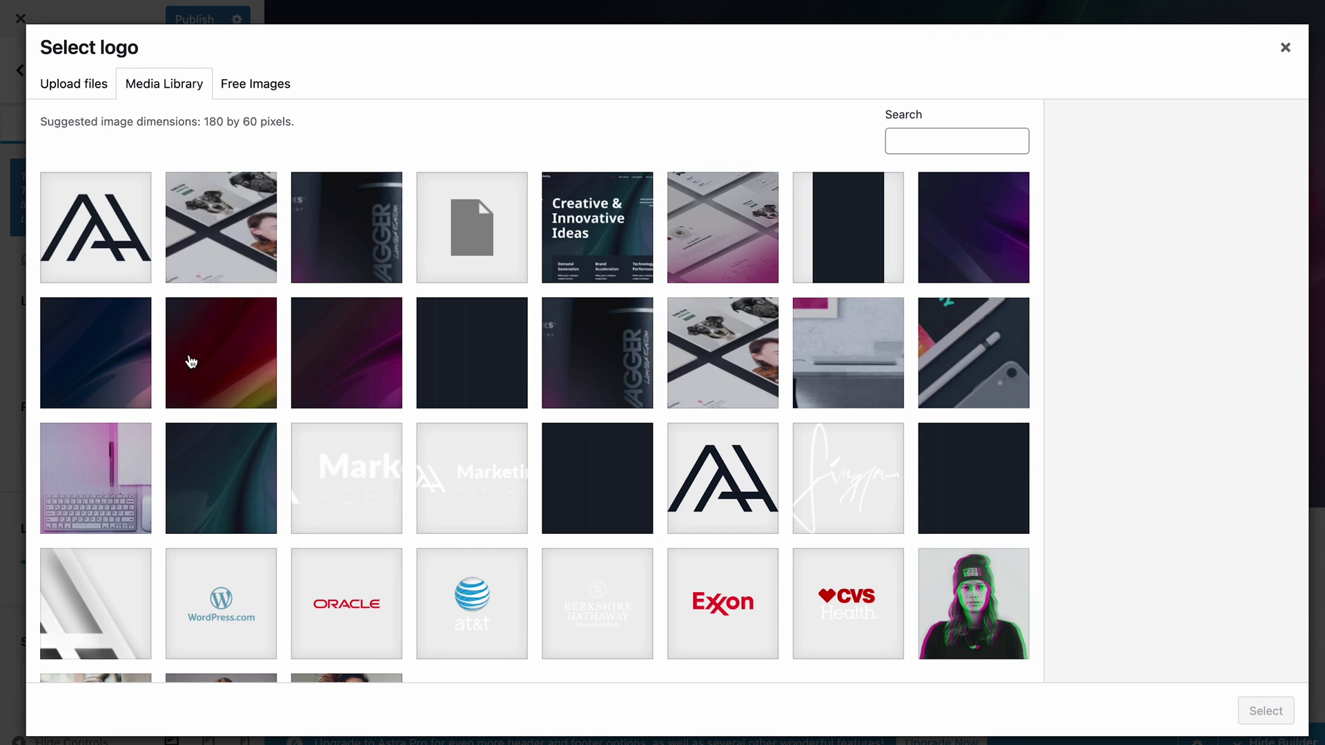
click(337, 468)
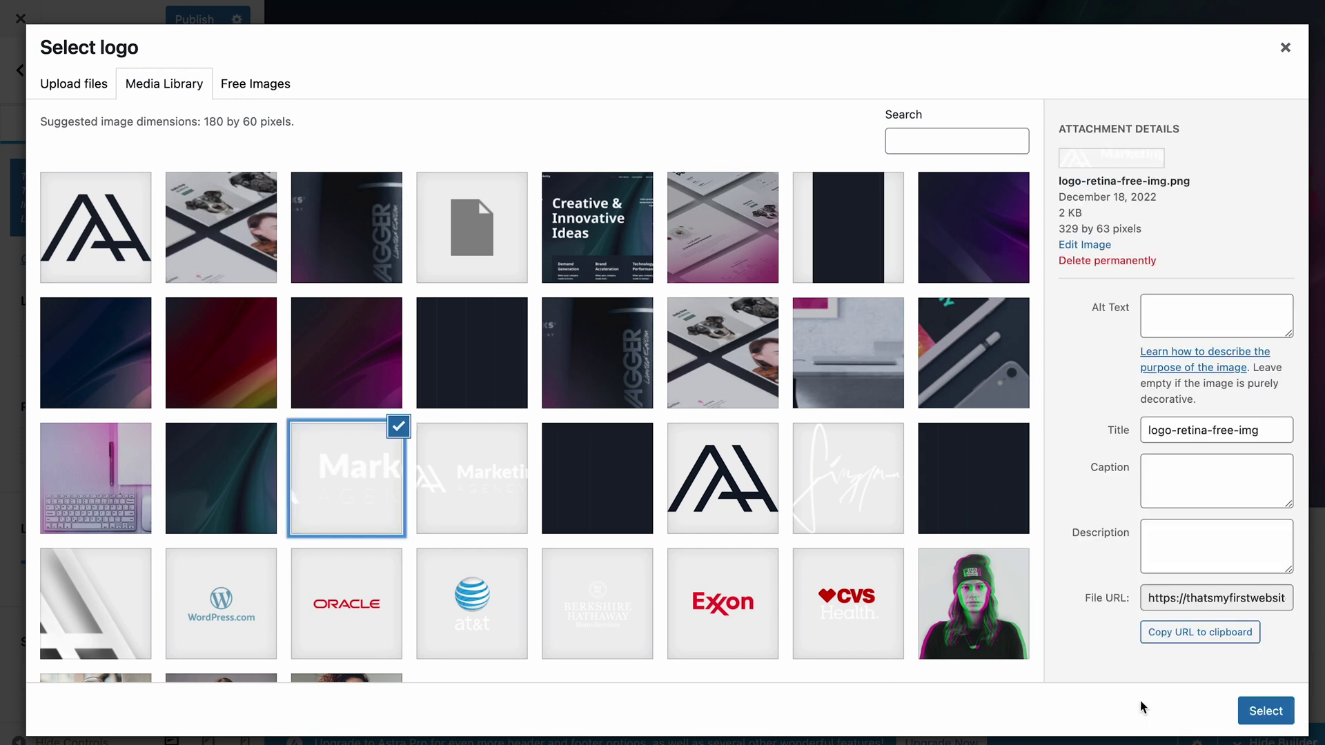
click(1245, 713)
click(1244, 715)
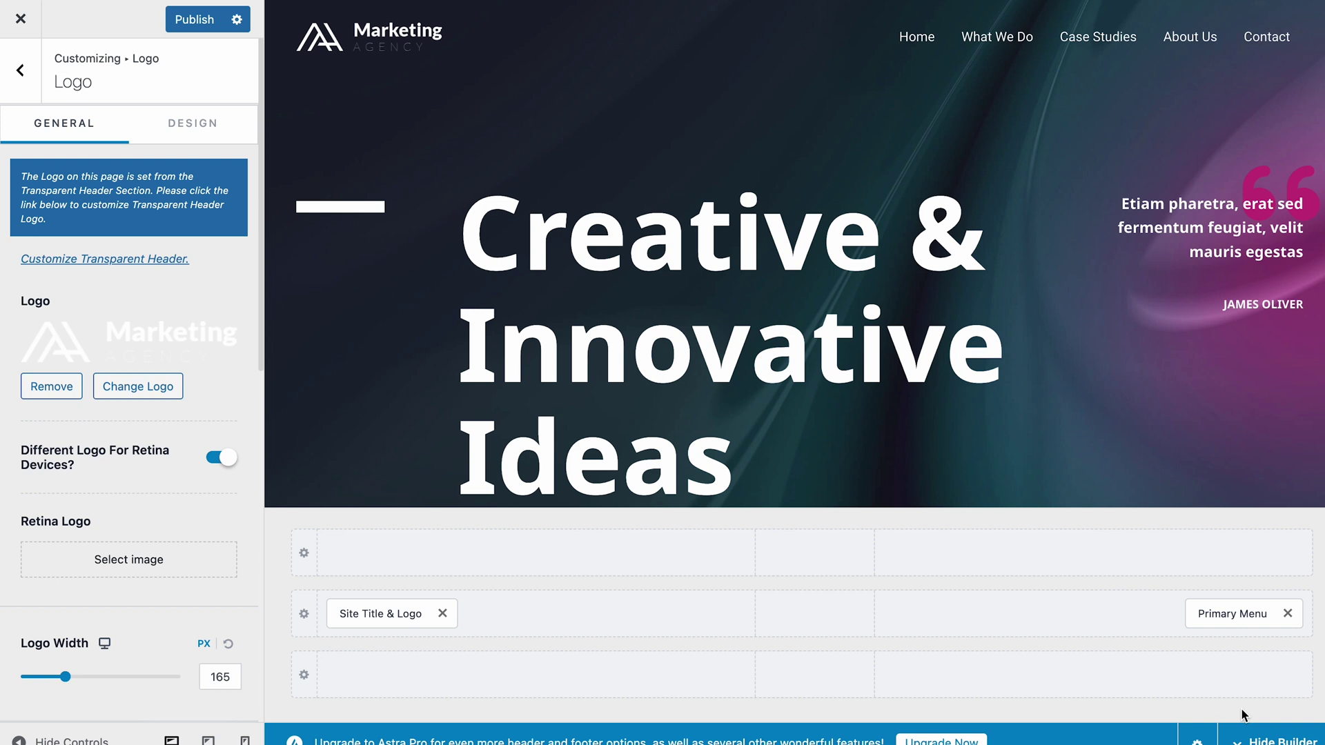
click(20, 69)
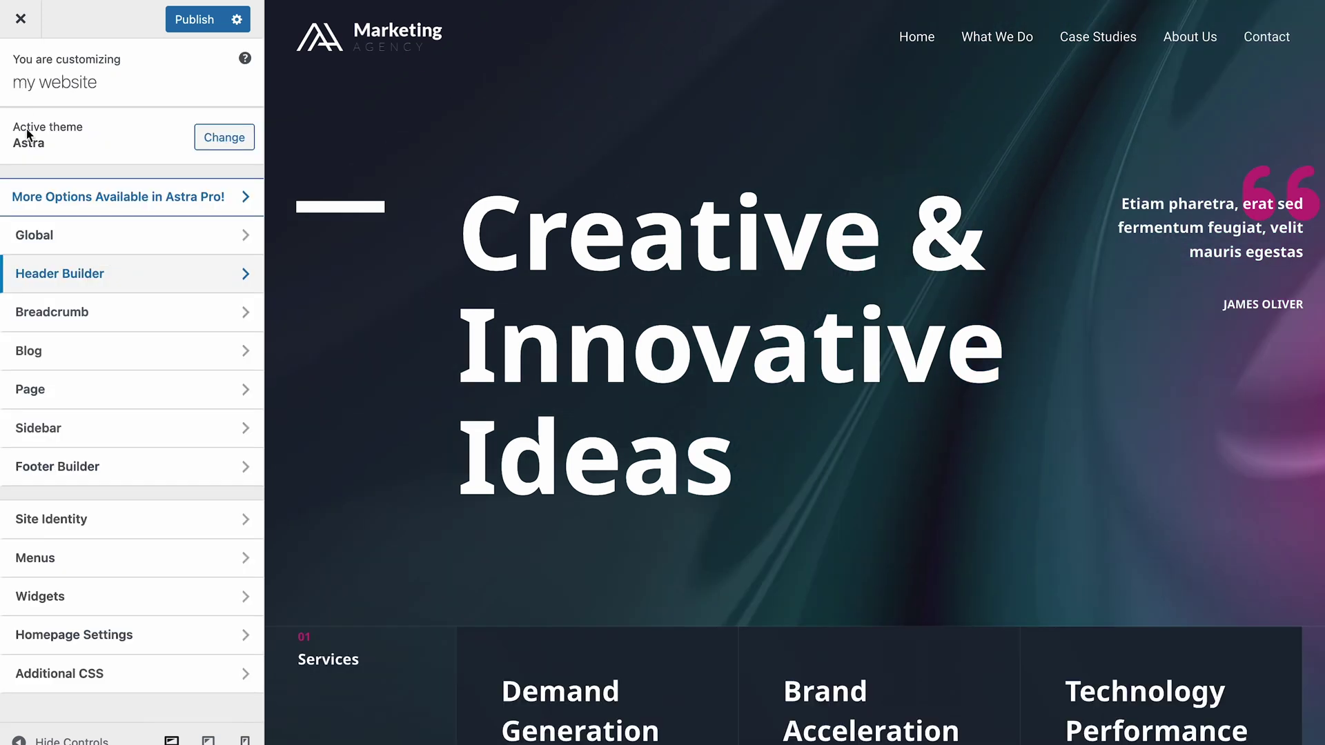
Set the black AA logo image (cropped-cropped-favicon.png) from the media library as the site icon.
click(135, 524)
click(177, 248)
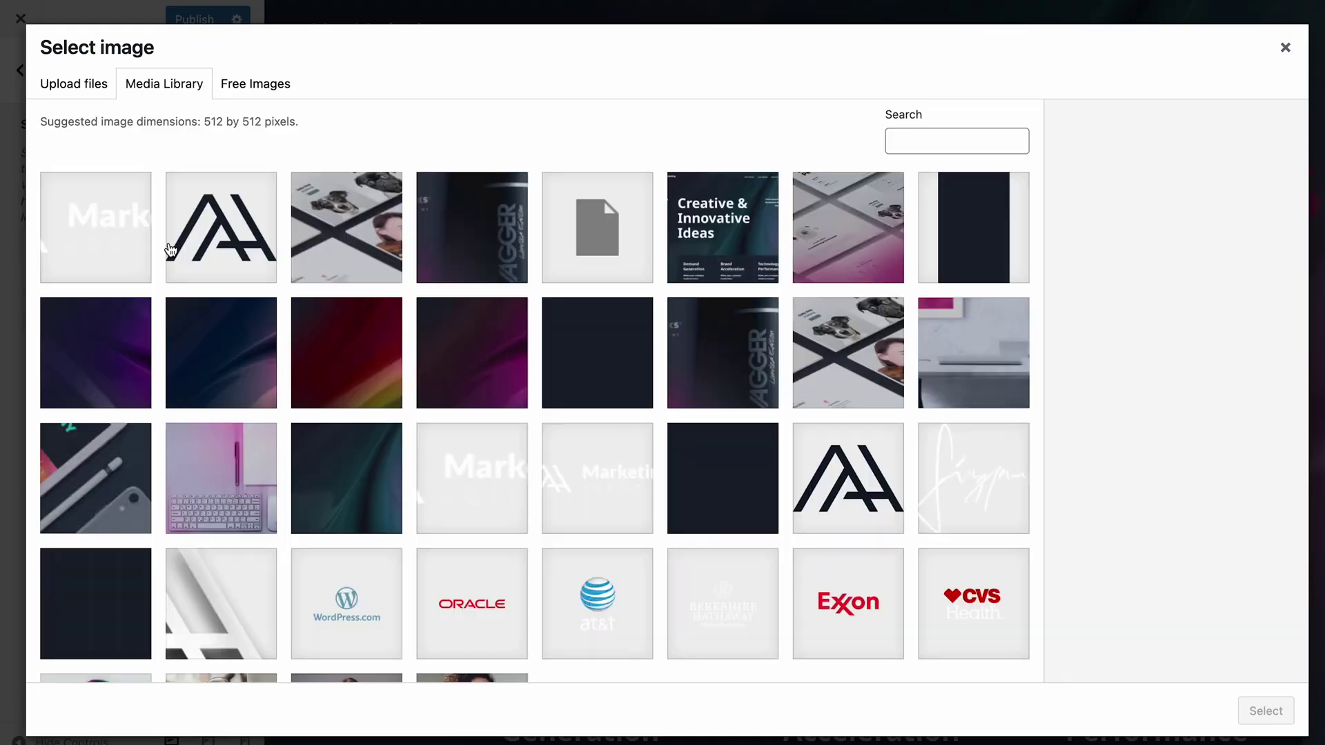
click(223, 266)
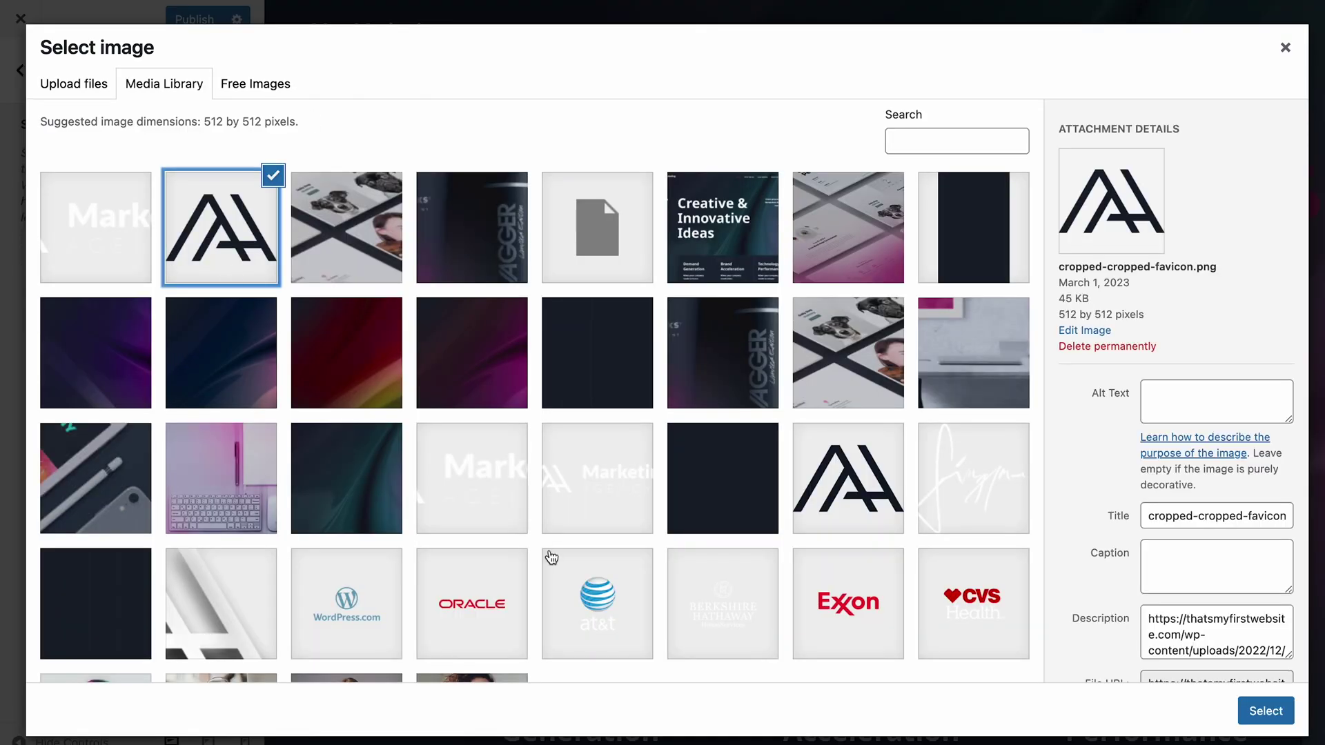
click(1274, 719)
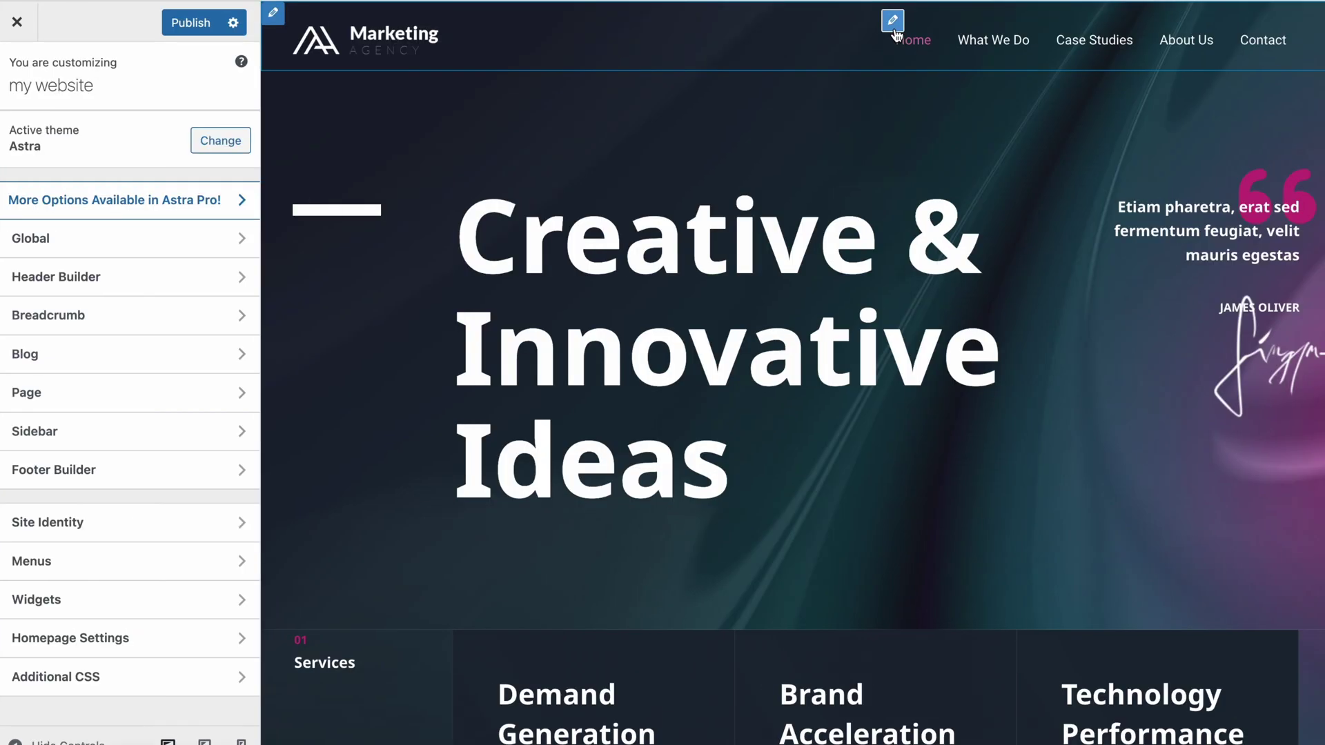
Open the primary menu settings, then return to the main customizer options.
click(892, 20)
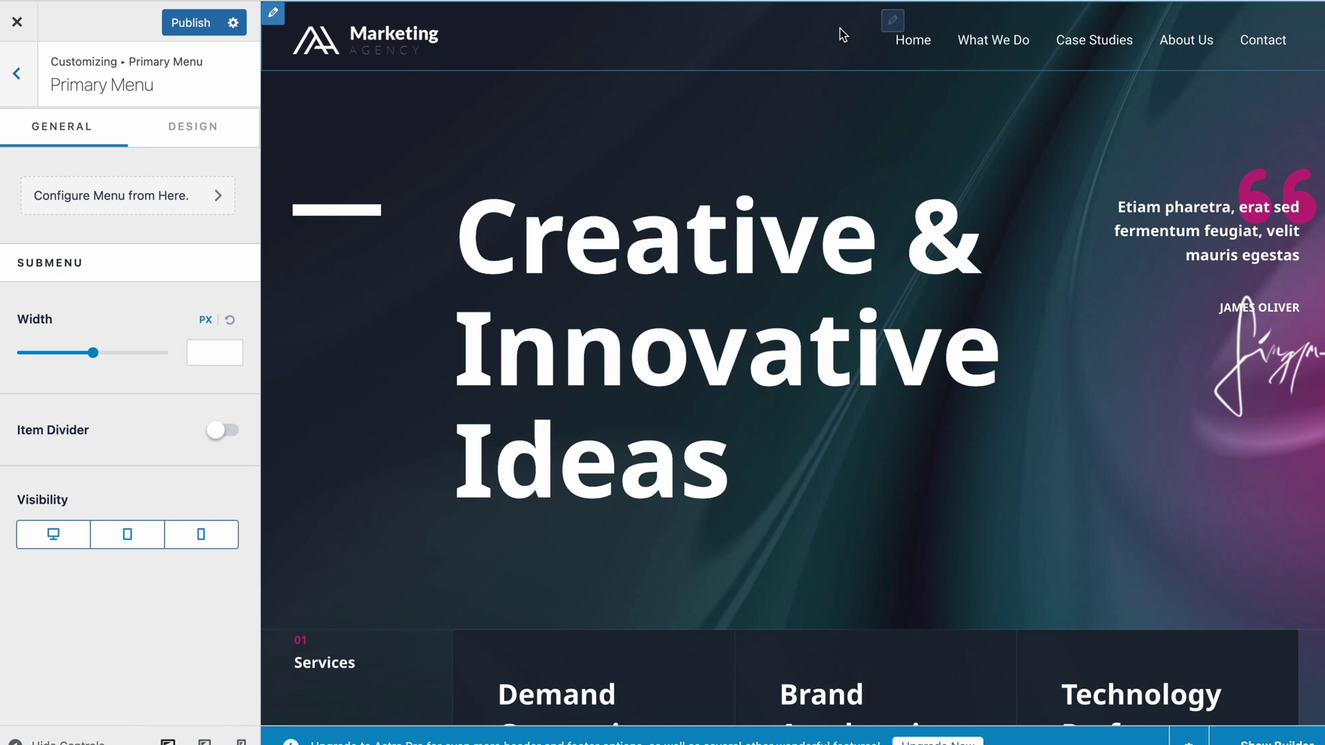
click(15, 74)
click(15, 73)
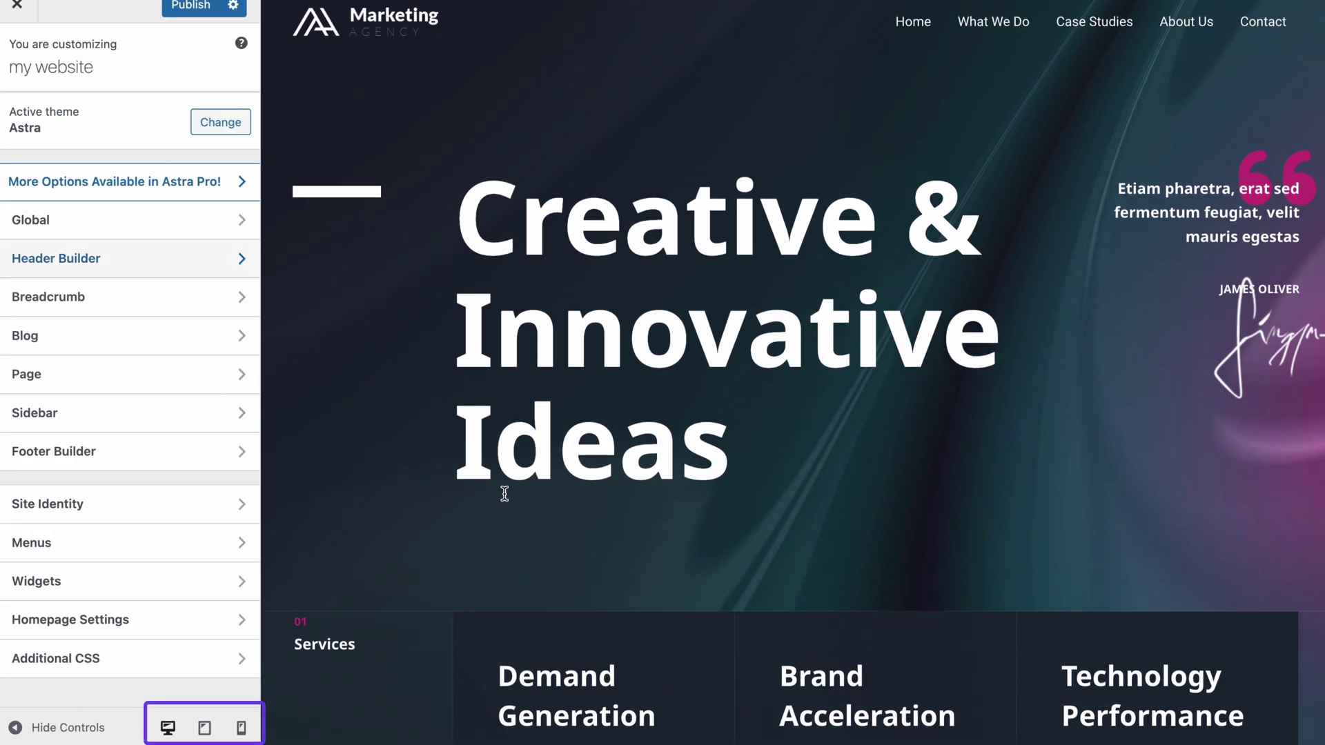
Preview the site at tablet width, then at phone width, scrolling down the mobile view.
click(207, 735)
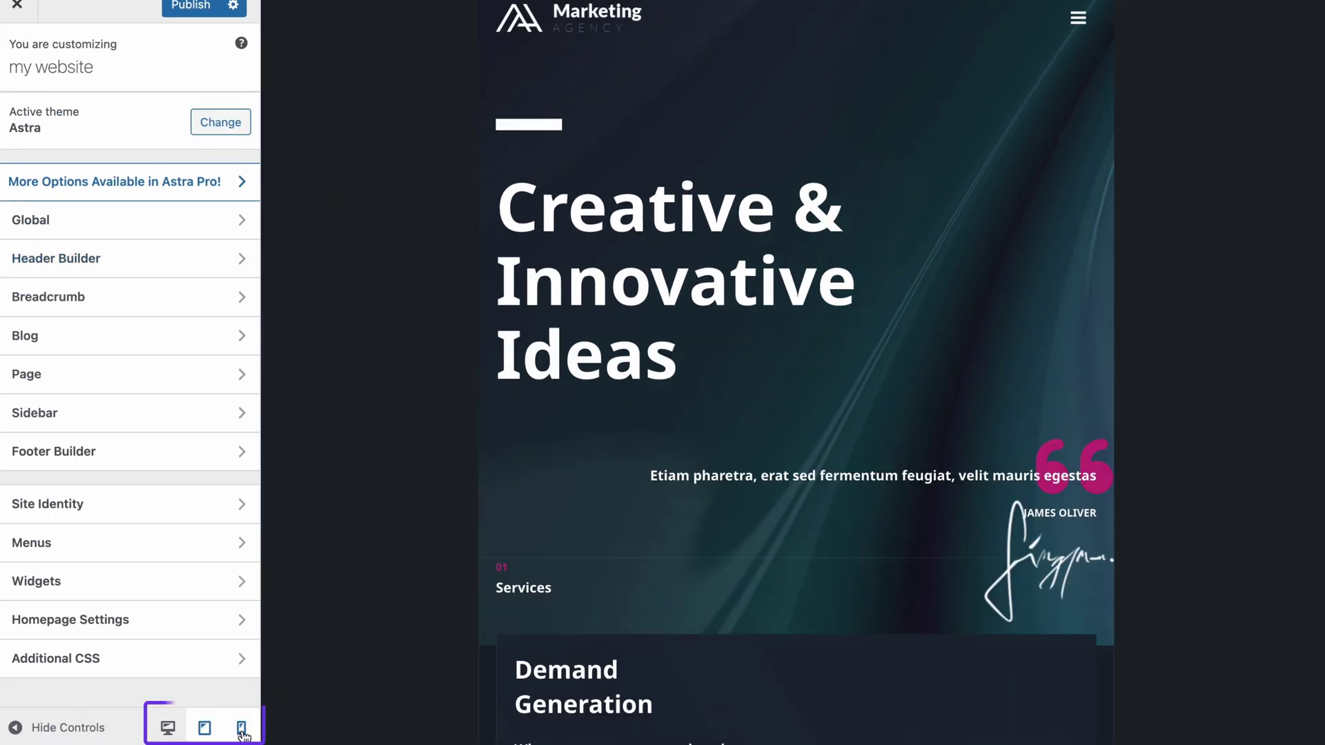
click(240, 728)
scroll(852, 538, down, 3)
scroll(851, 531, down, 6)
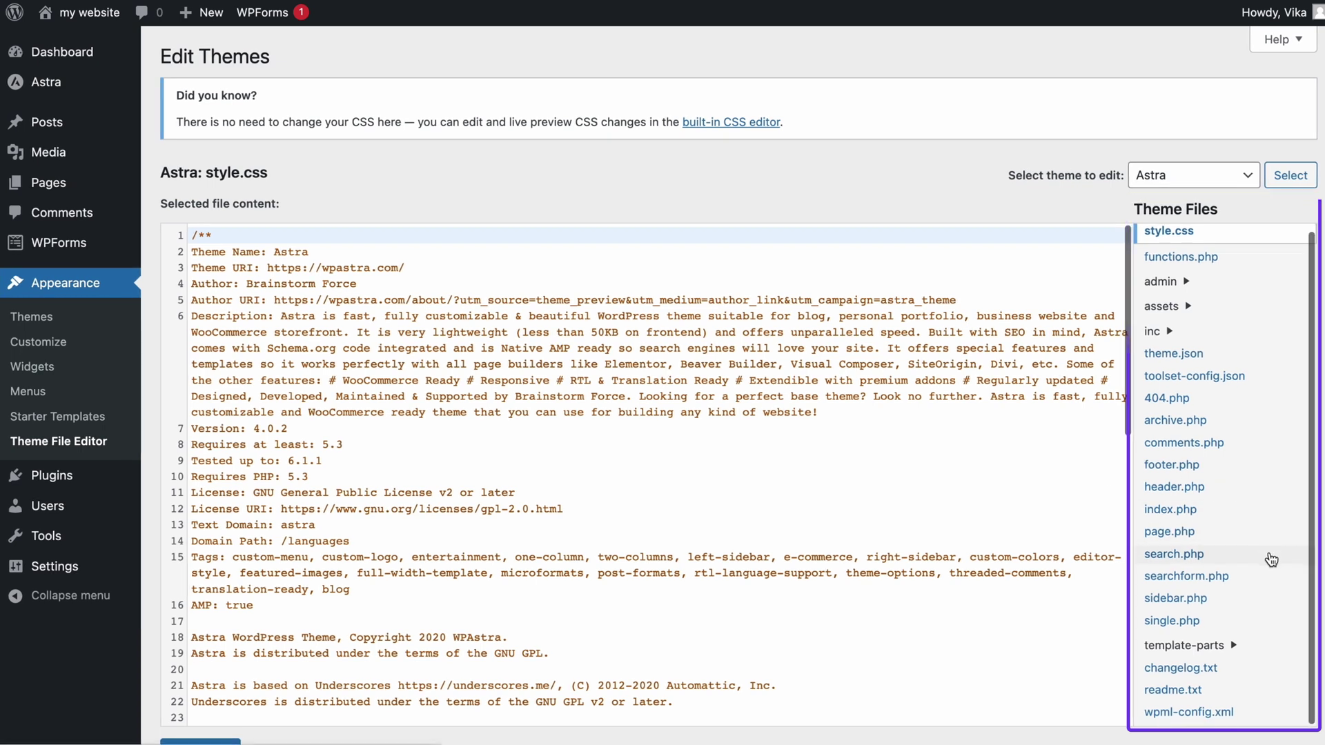
Open the Astra theme's functions.php in the theme file editor and save it.
scroll(1271, 560, down, 1)
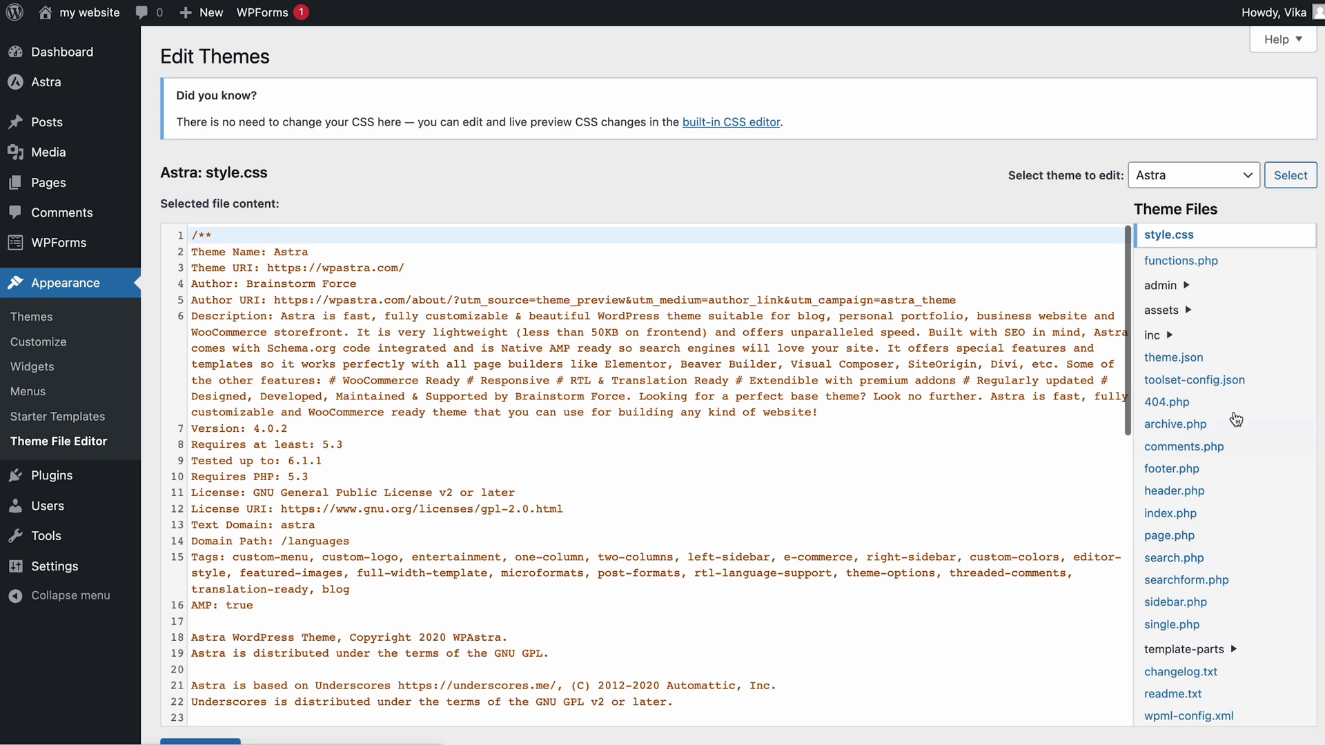
scroll(985, 397, down, 8)
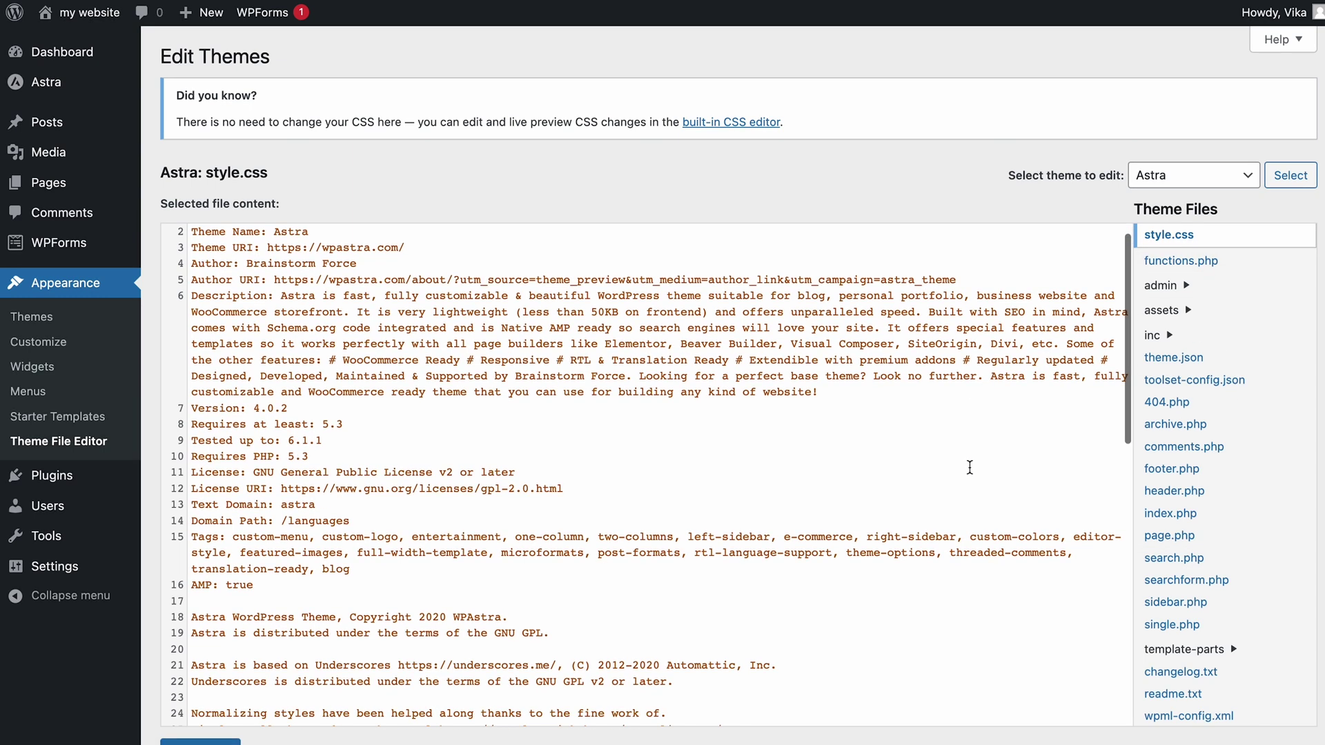
scroll(969, 468, down, 10)
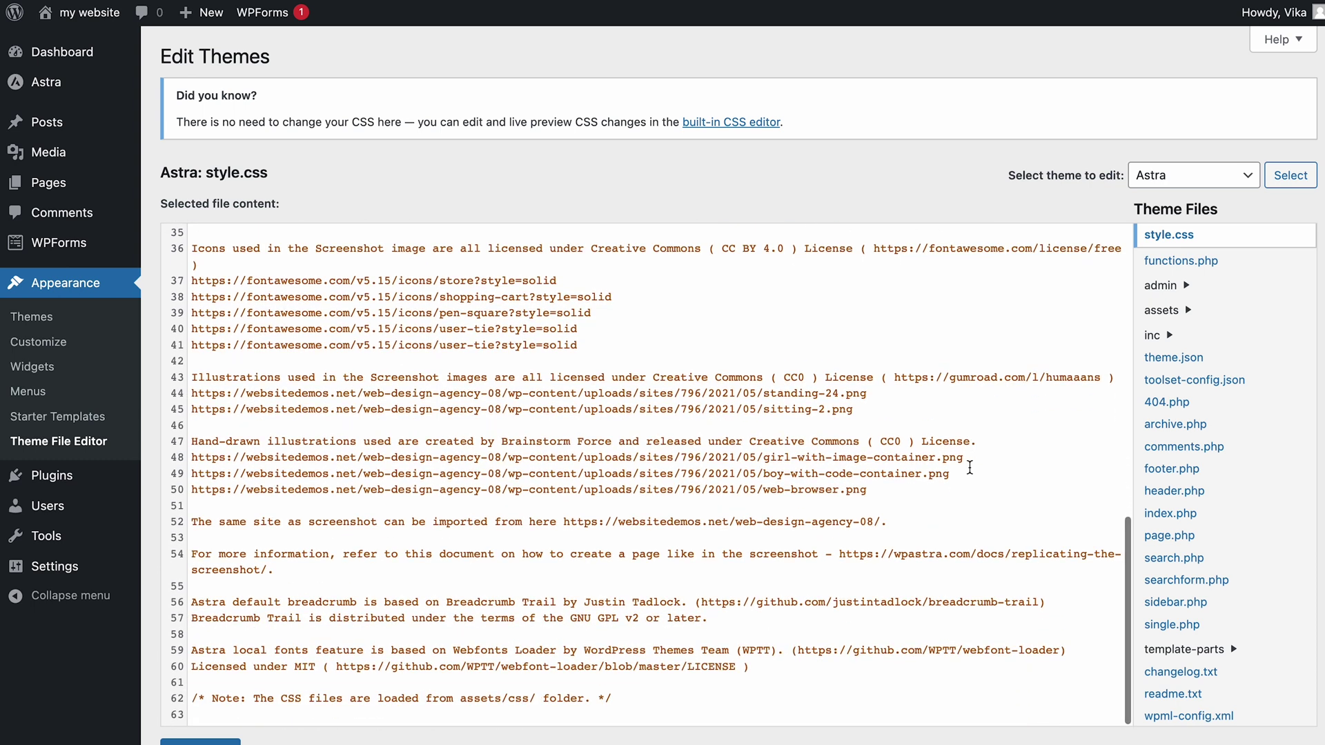
click(1206, 265)
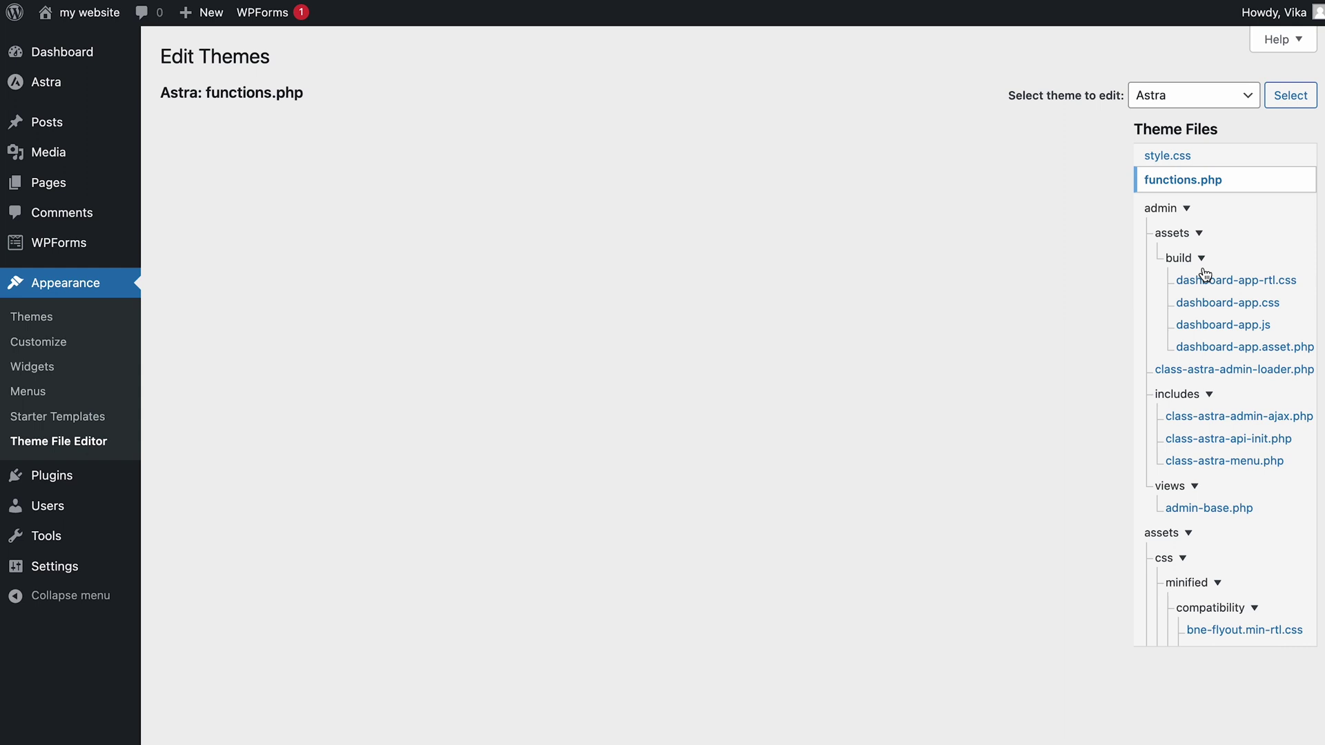
scroll(951, 403, down, 5)
scroll(952, 402, down, 5)
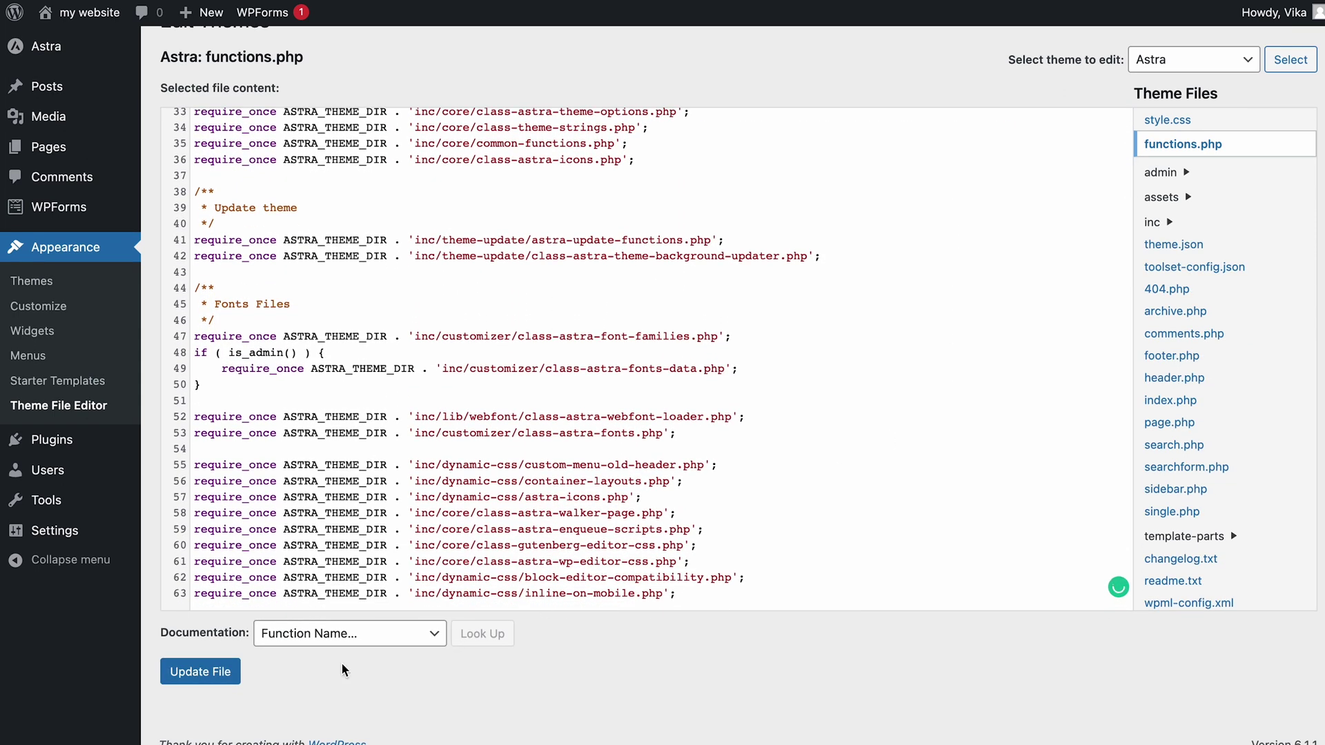
click(179, 680)
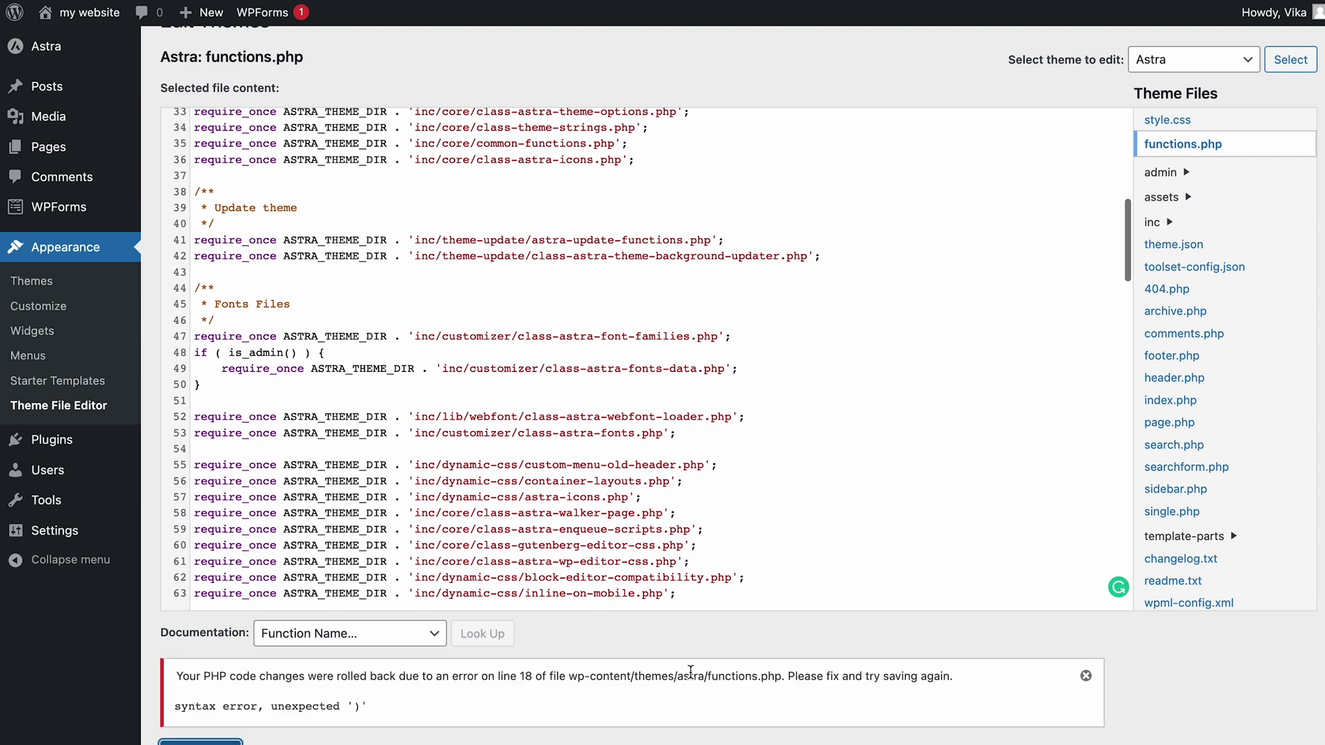
Place the cursor at the end of line 18 and save functions.php again.
scroll(715, 667, down, 2)
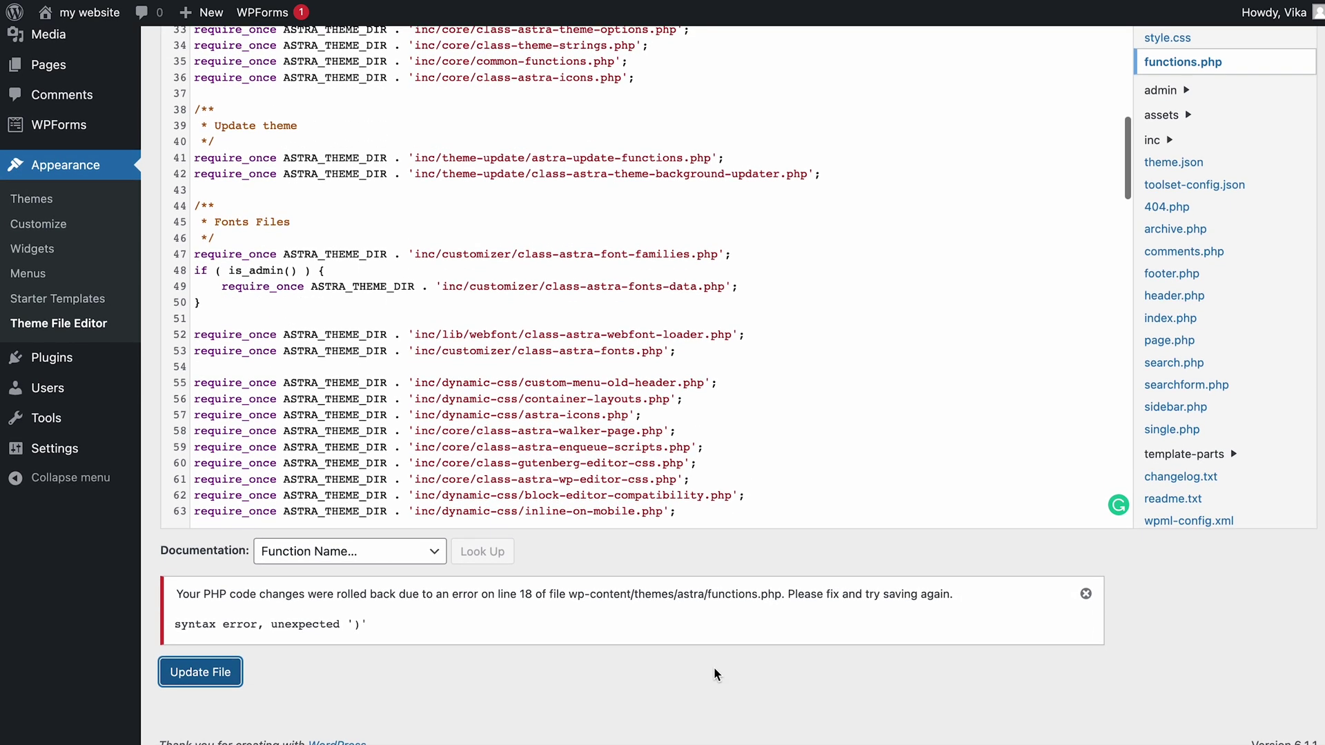
scroll(902, 406, up, 10)
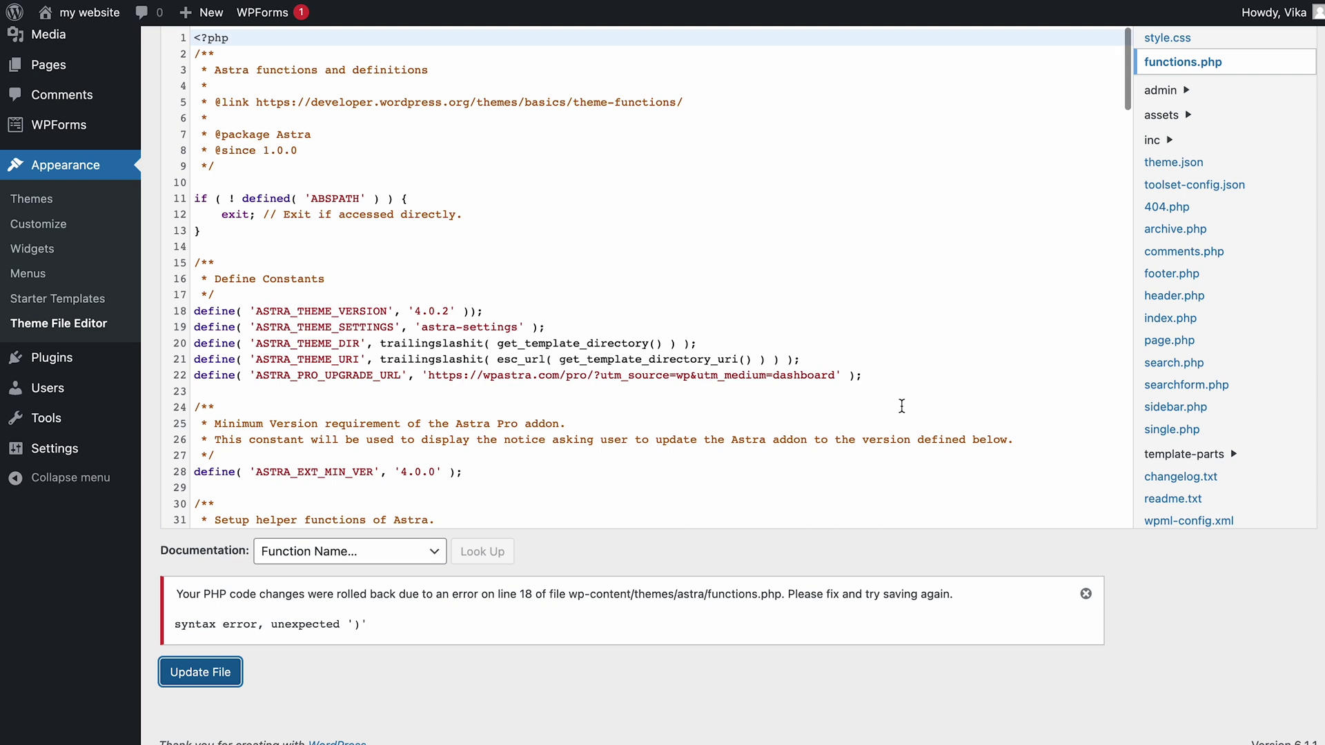
click(476, 310)
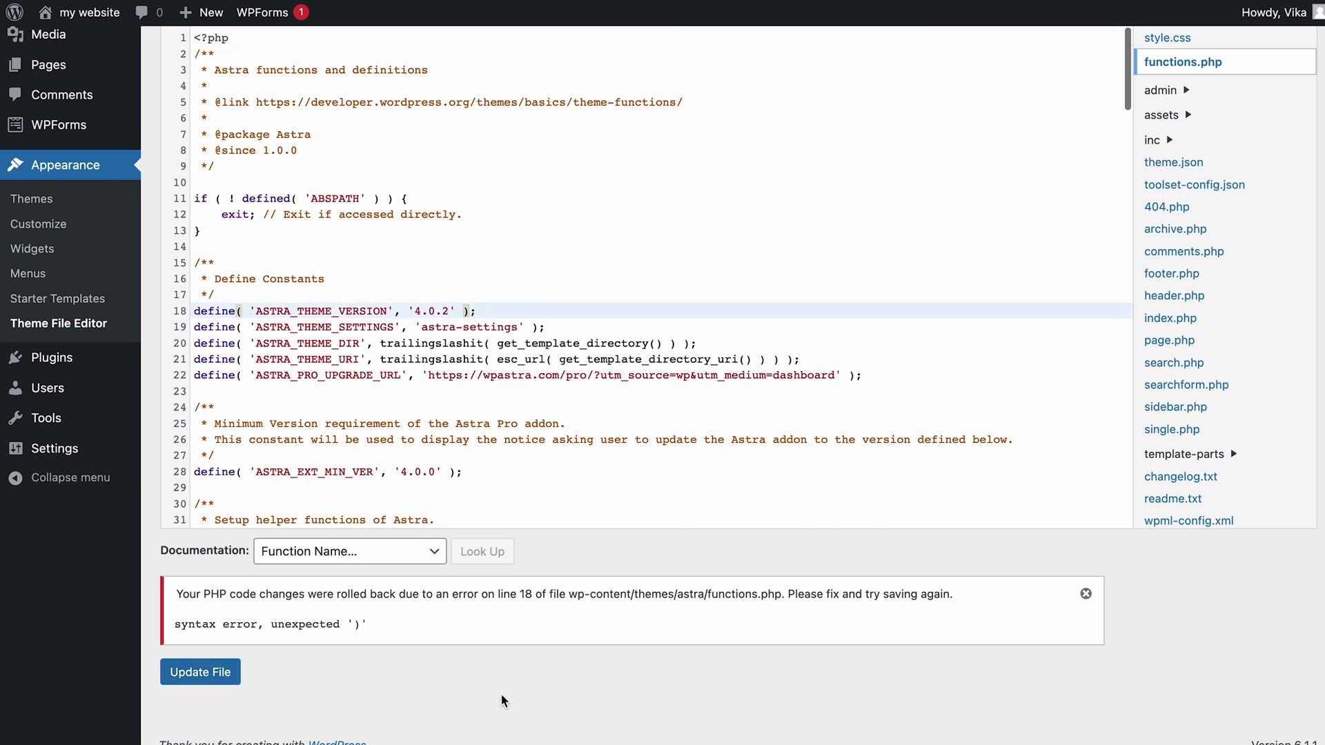
click(196, 671)
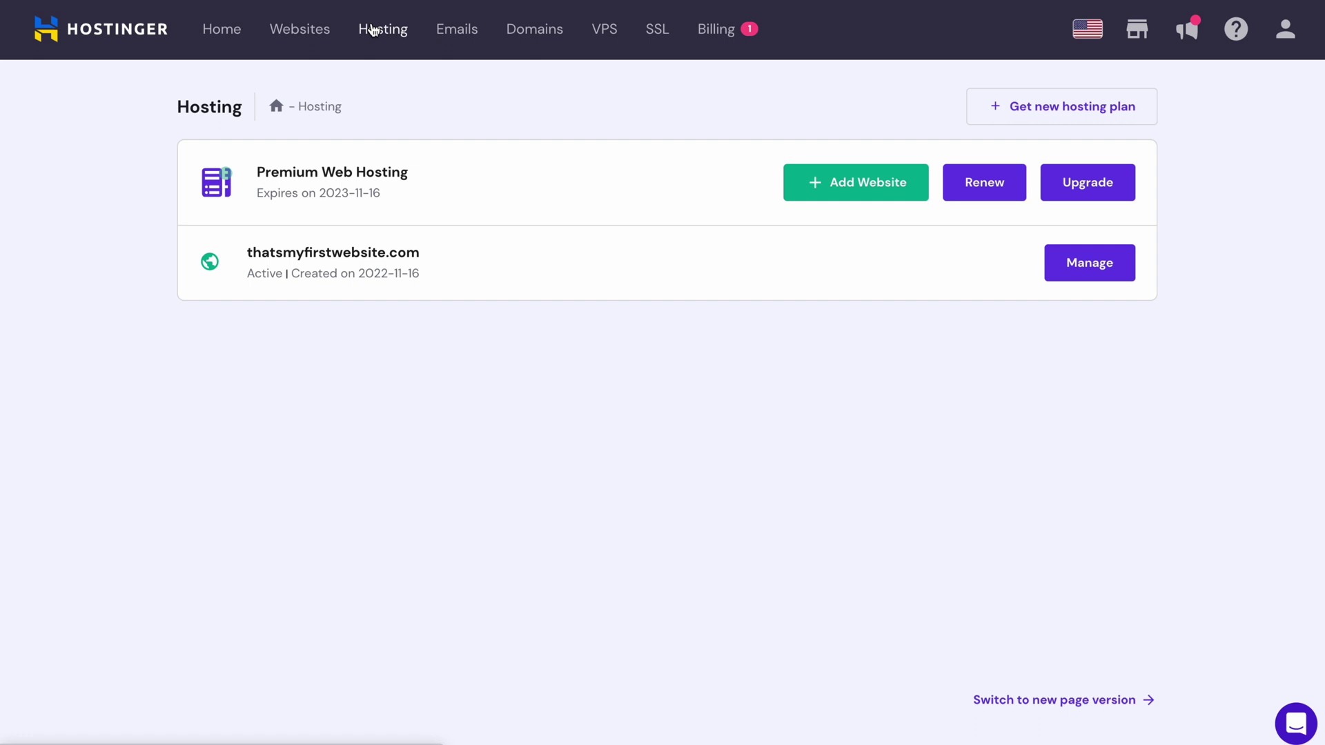
Open the Hostinger File Manager and navigate to public_html/wp-content/themes/astra.
click(1122, 258)
click(719, 371)
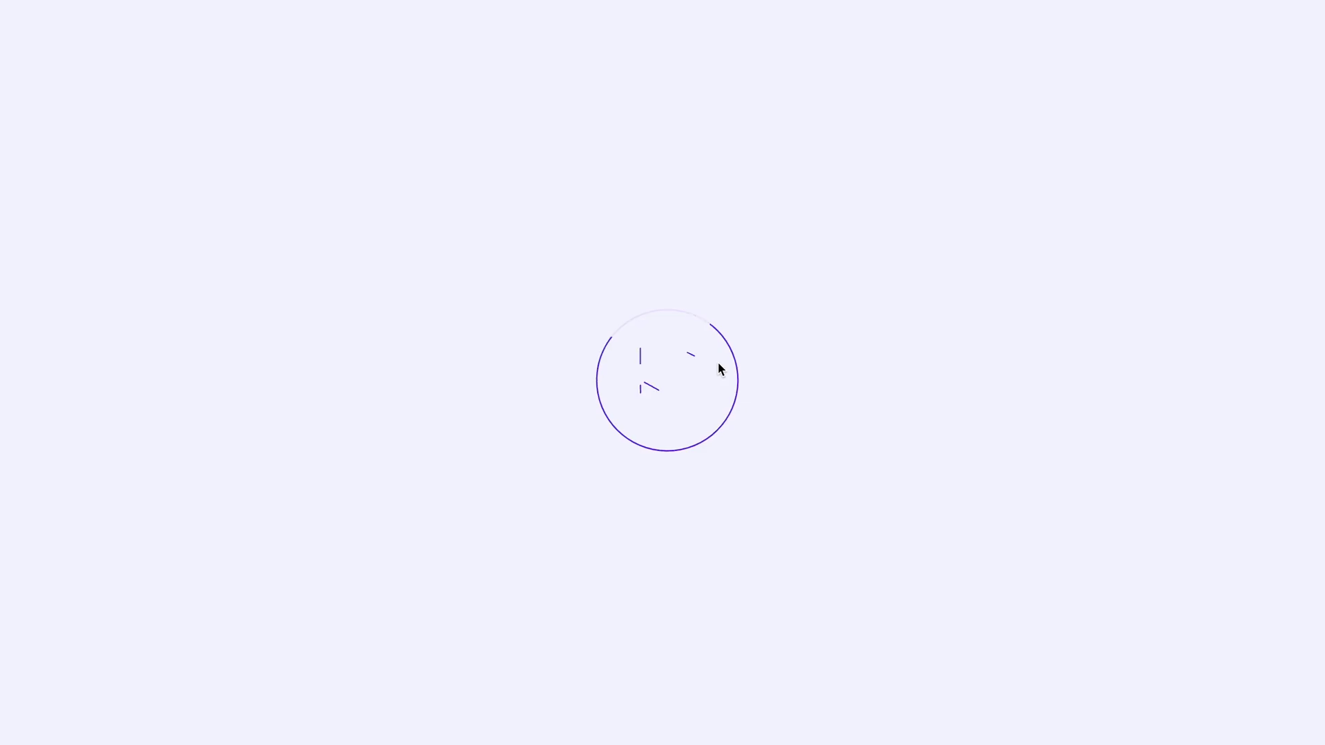
double_click(440, 172)
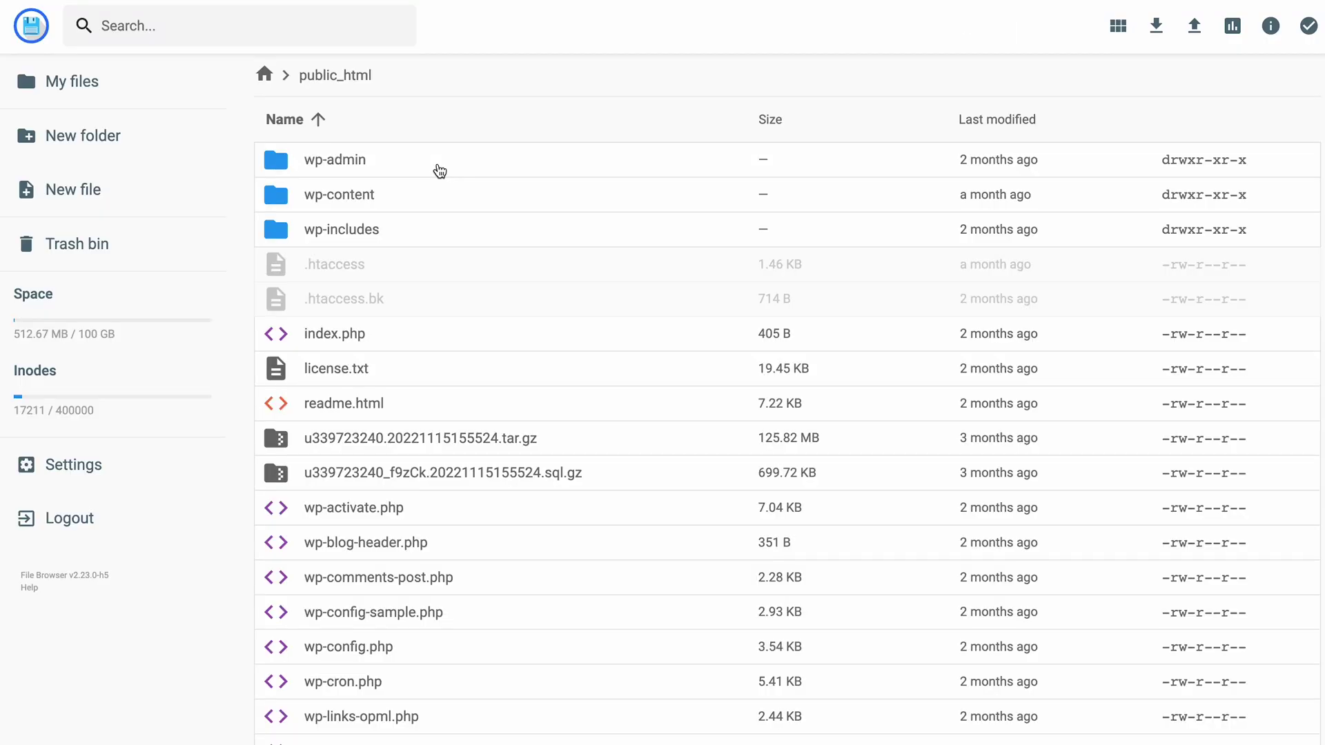
double_click(430, 199)
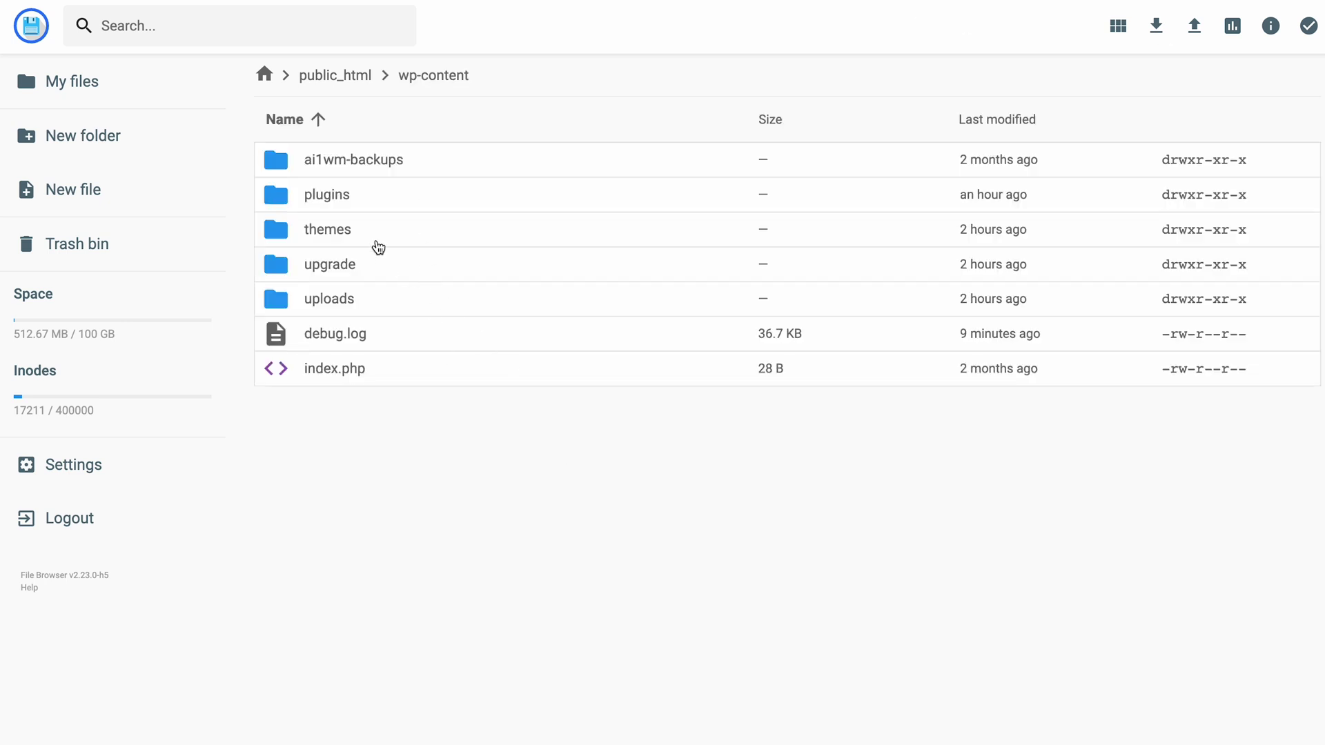
double_click(377, 243)
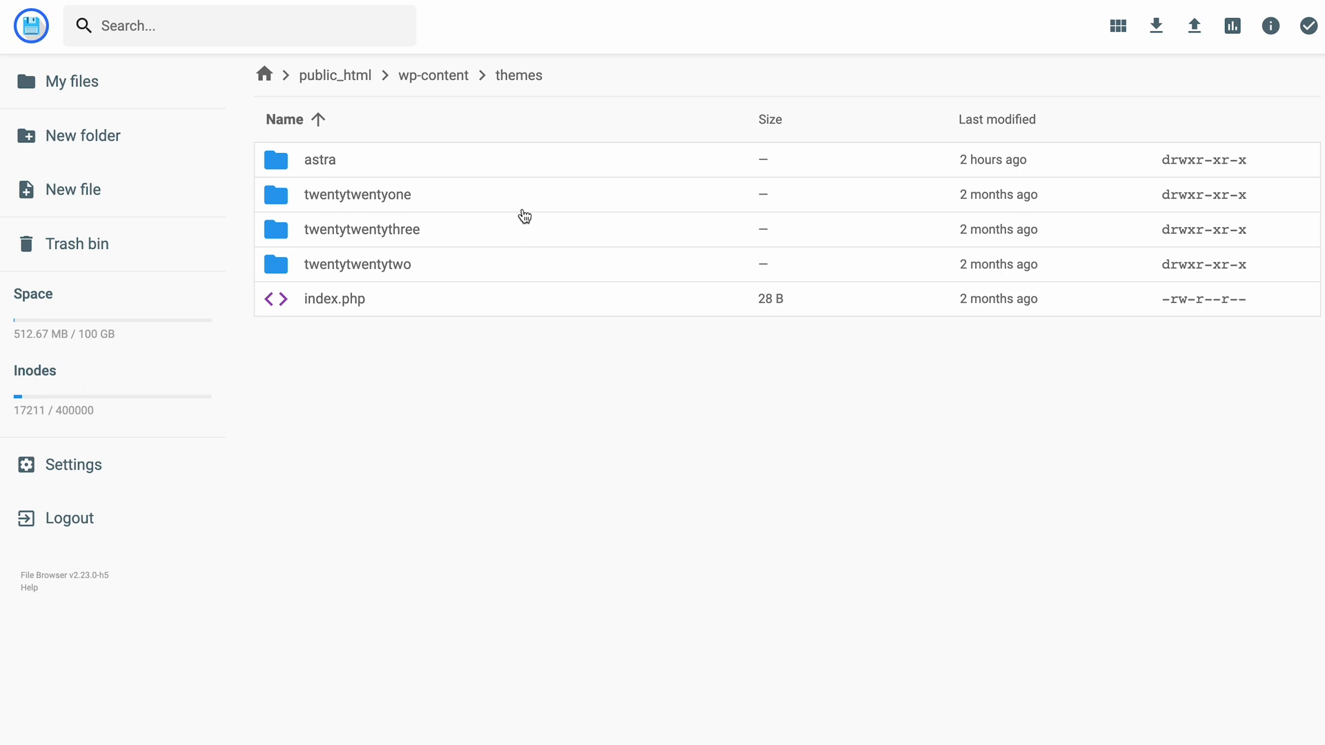
double_click(489, 170)
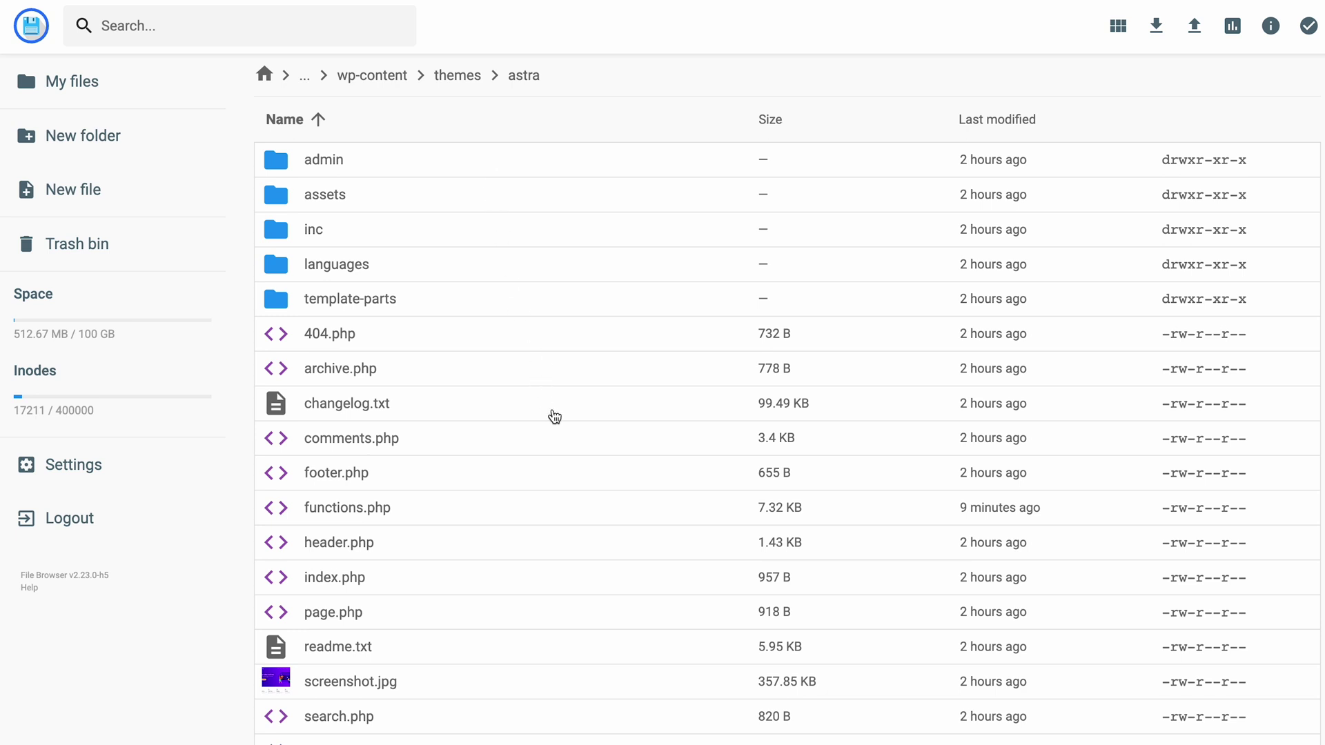
Open the Astra theme's style.css in the text editor.
scroll(553, 414, down, 1)
scroll(552, 414, down, 3)
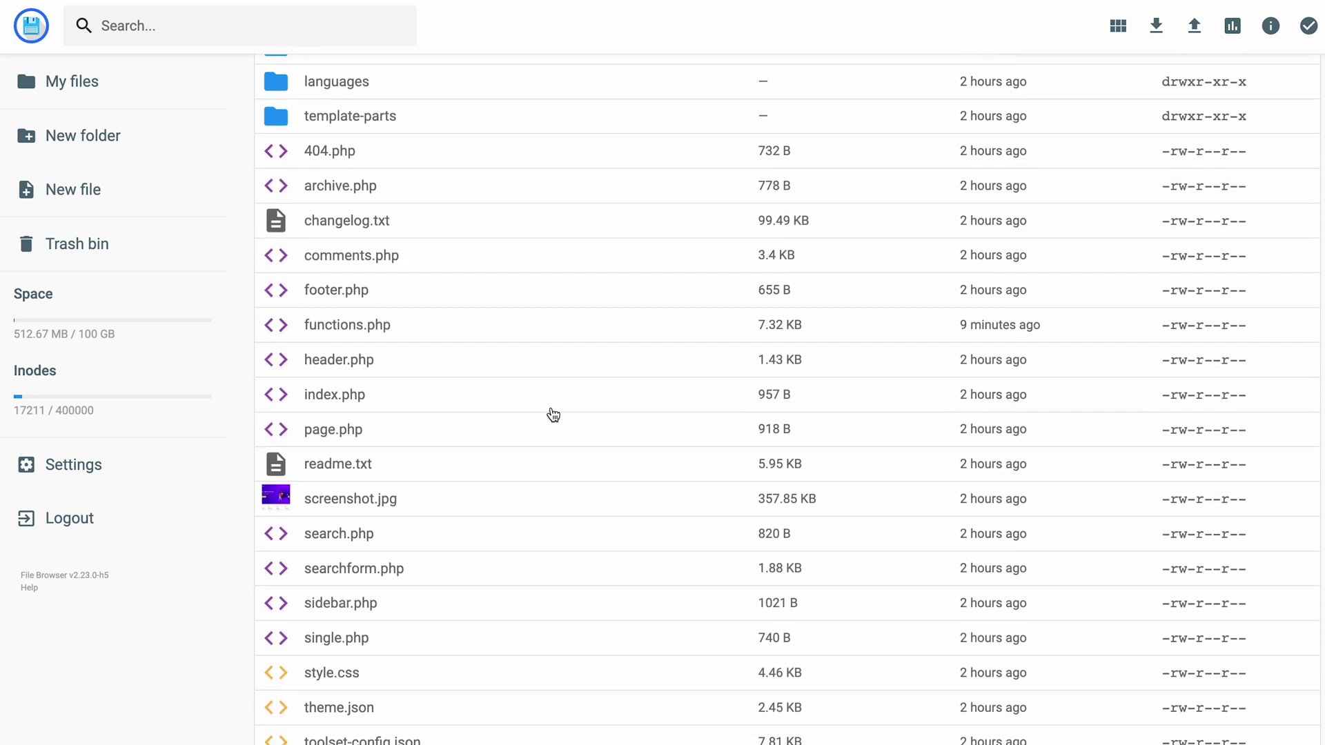
double_click(402, 633)
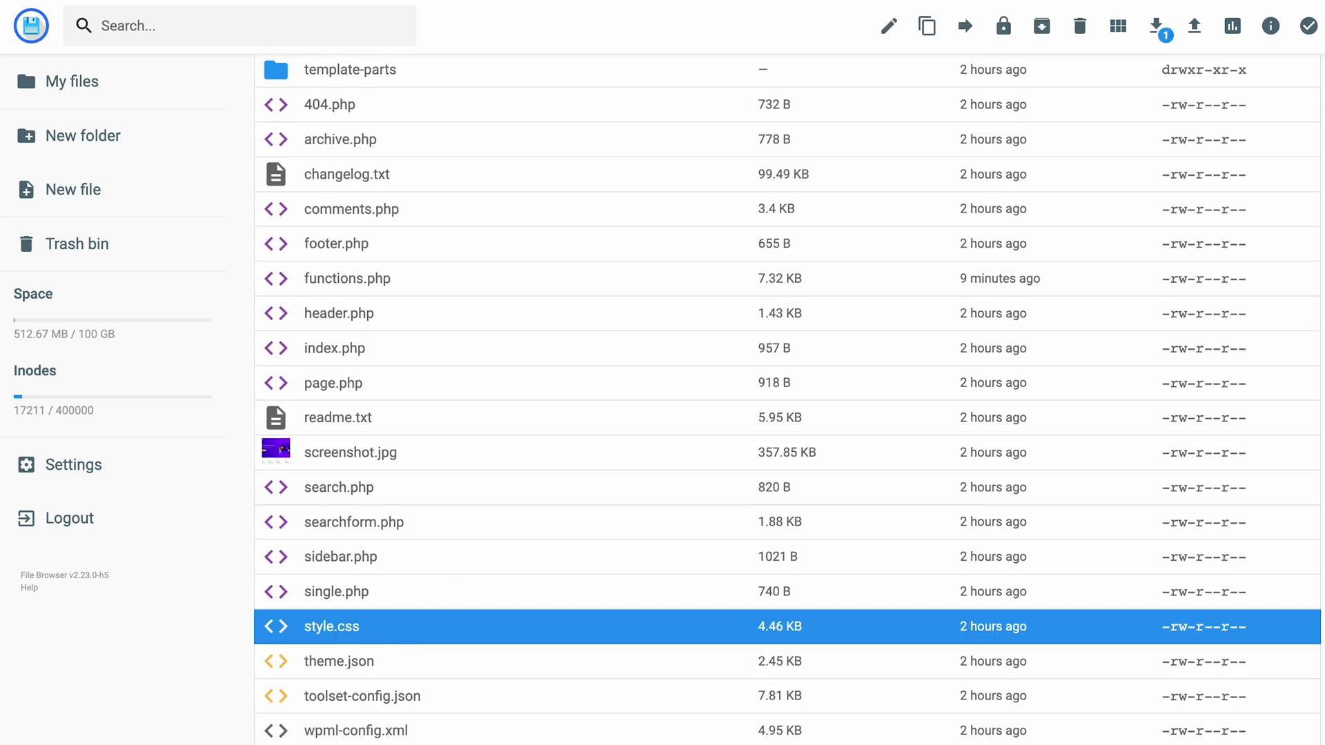